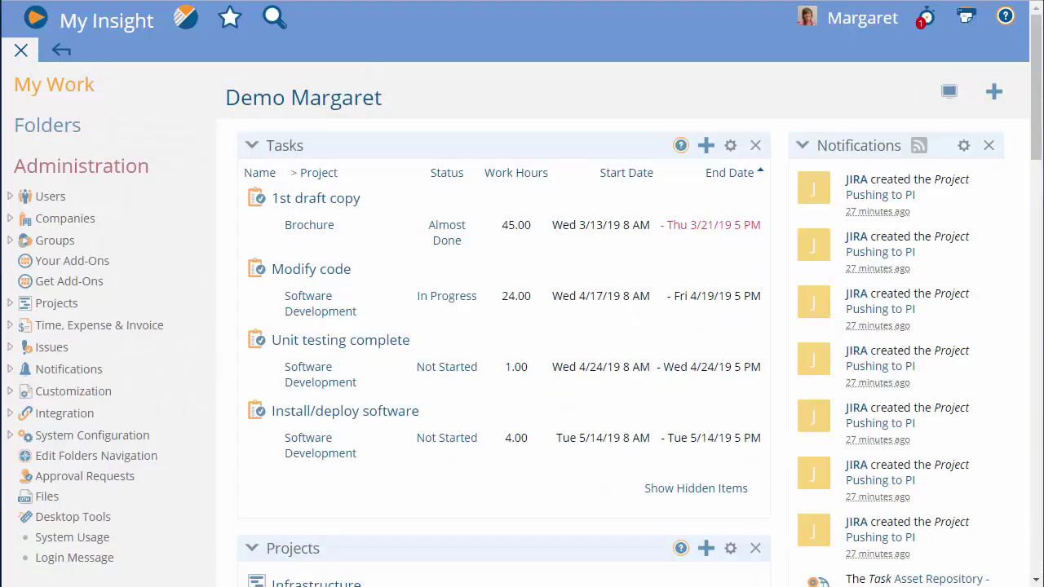
Step: Install the PI Integration for JIRA On Premise add-on from the available add-ons and dismiss the follow-up dialog
left_click(51, 282)
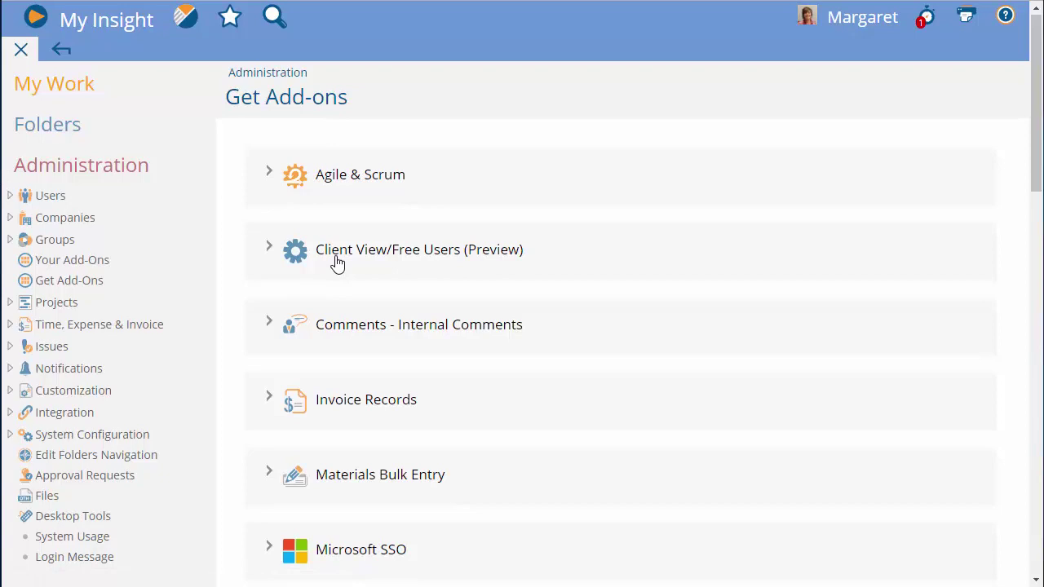
scroll(337, 263, "down", 5)
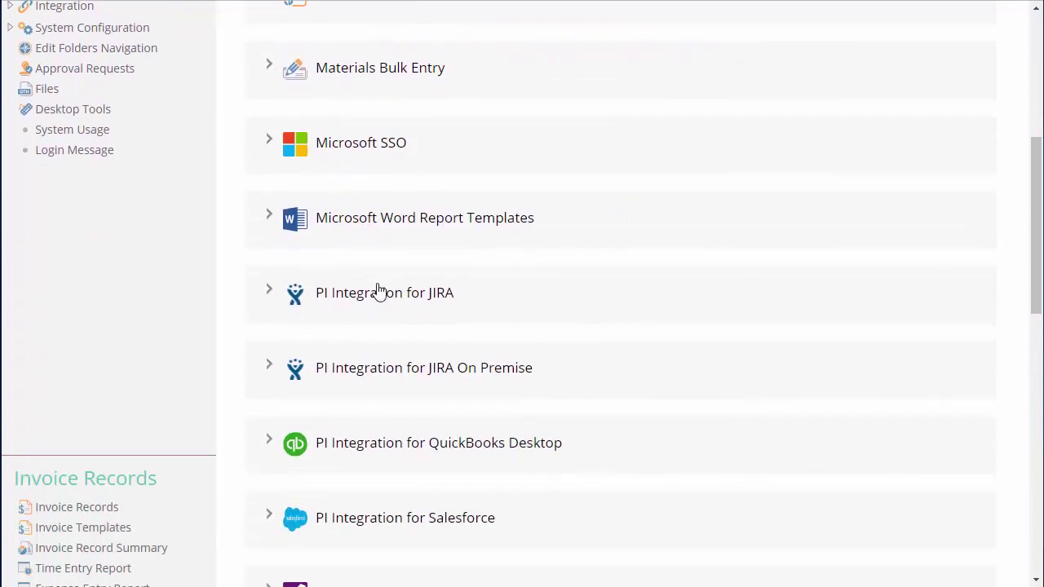
left_click(544, 394)
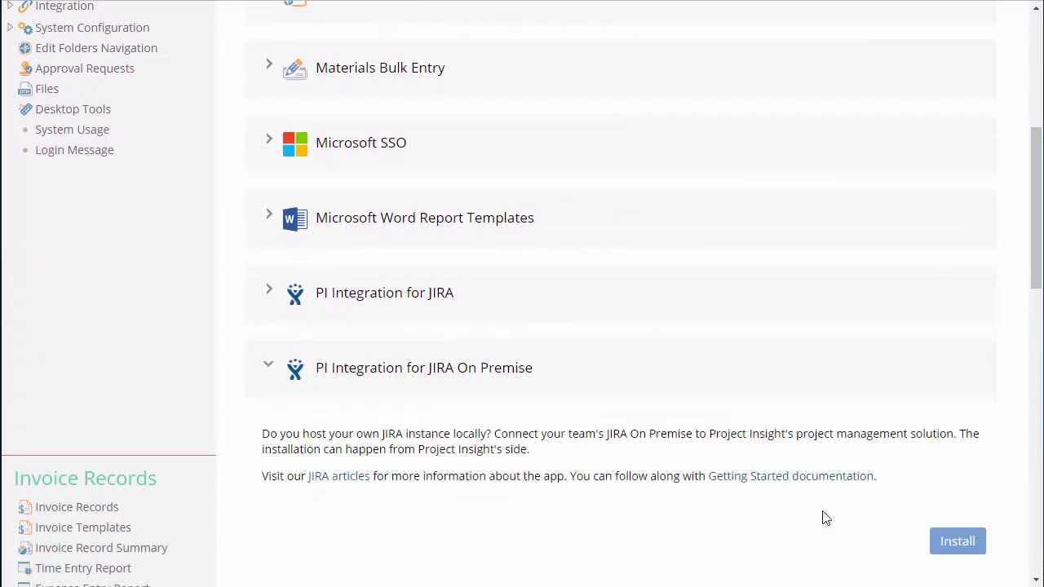
left_click(963, 541)
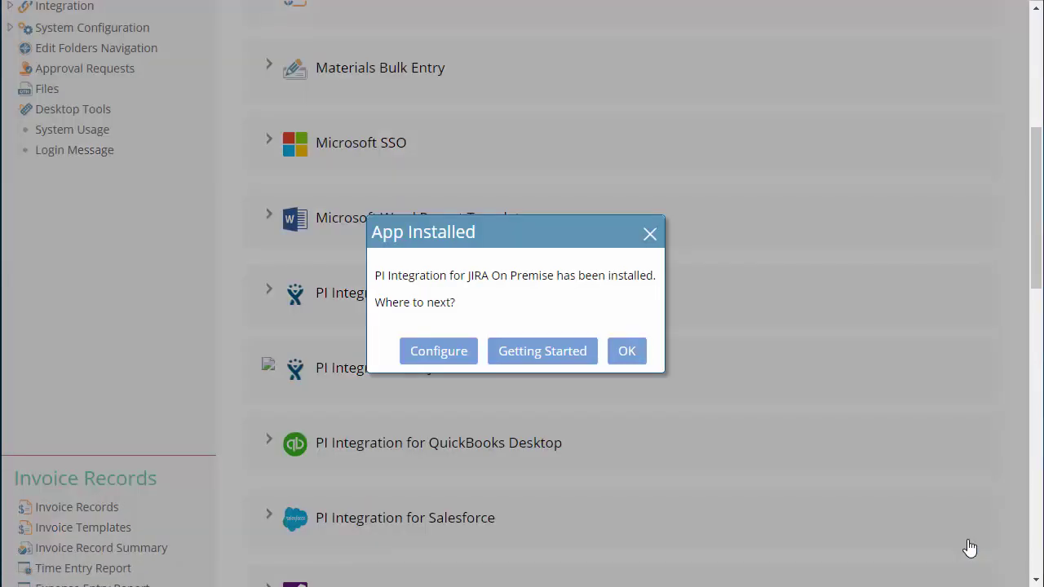
left_click(650, 234)
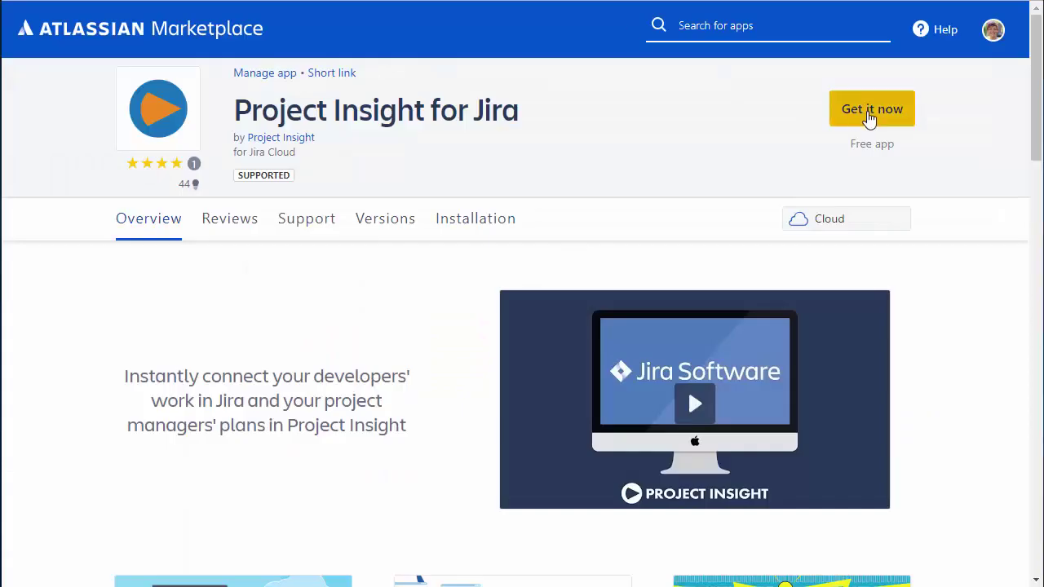
Step: Get the Project Insight for Jira app from Atlassian Marketplace, and open the Cloud Jira add-on's configuration in Project Insight
left_click(868, 115)
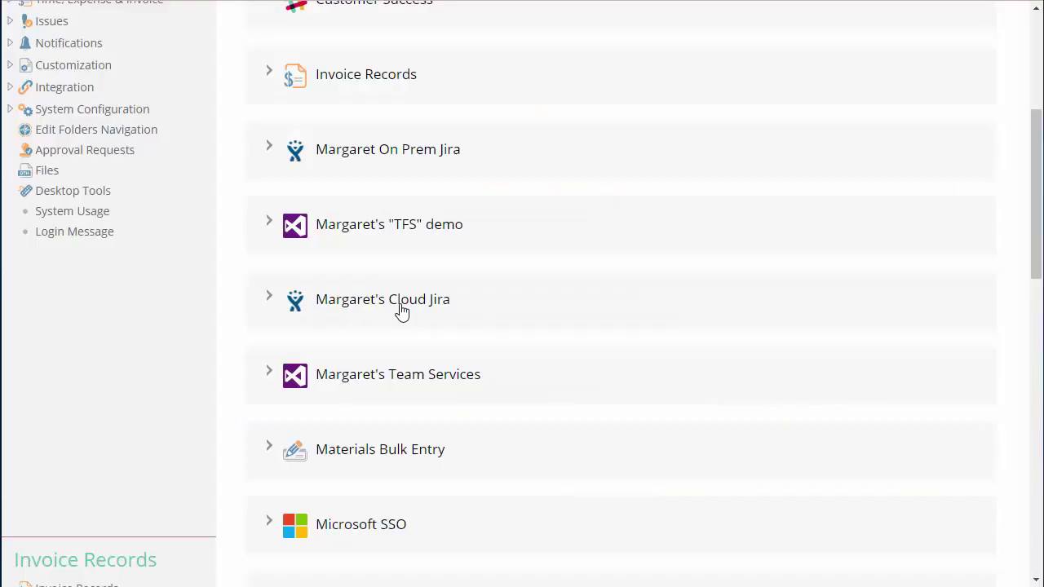
left_click(399, 308)
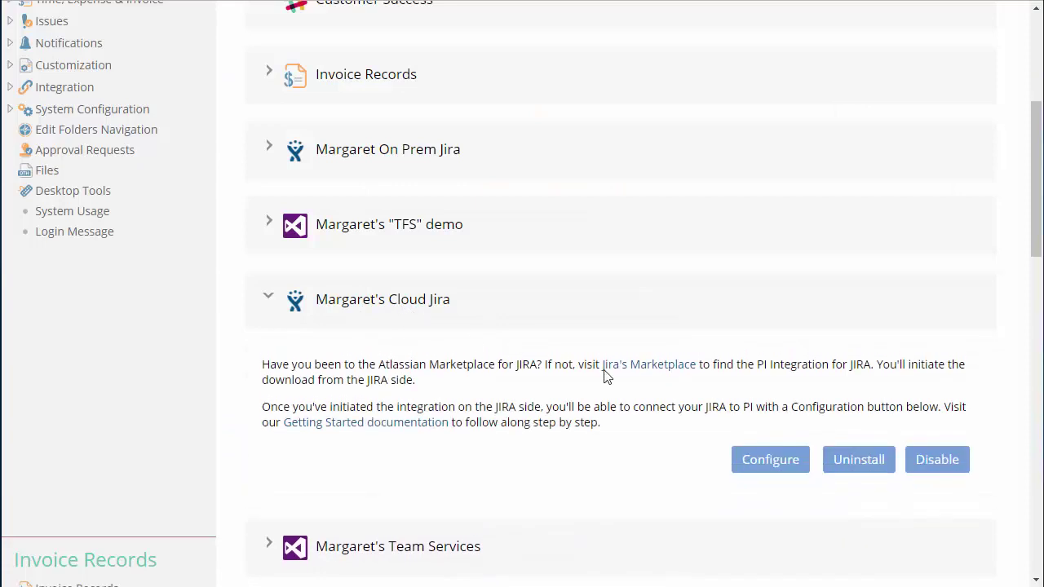
left_click(770, 460)
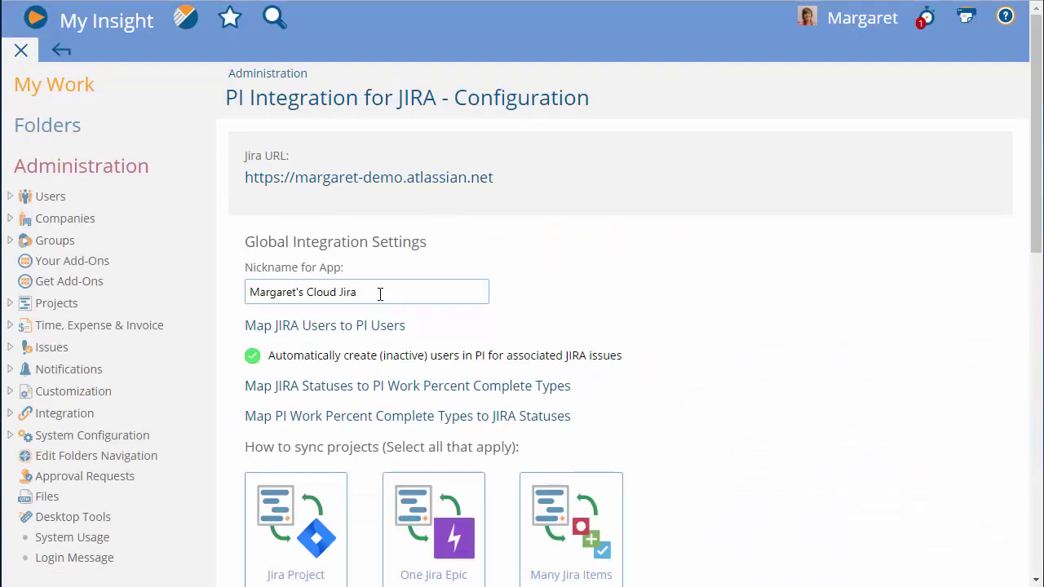
Step: Turn off the Many Jira Items and One Jira Epic options for syncing projects in the global integration settings
scroll(729, 306, "down", 2)
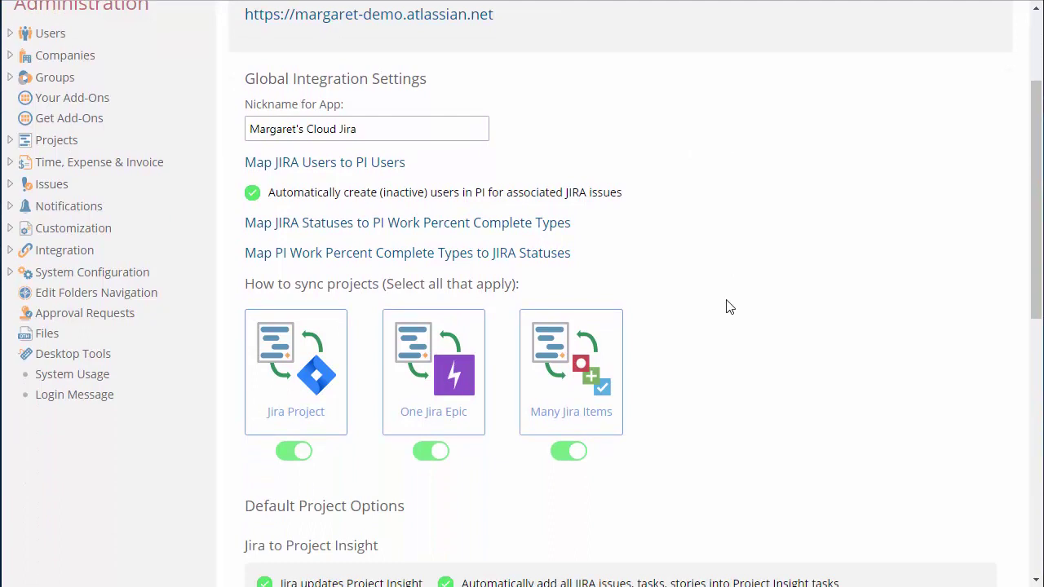
scroll(728, 306, "down", 1)
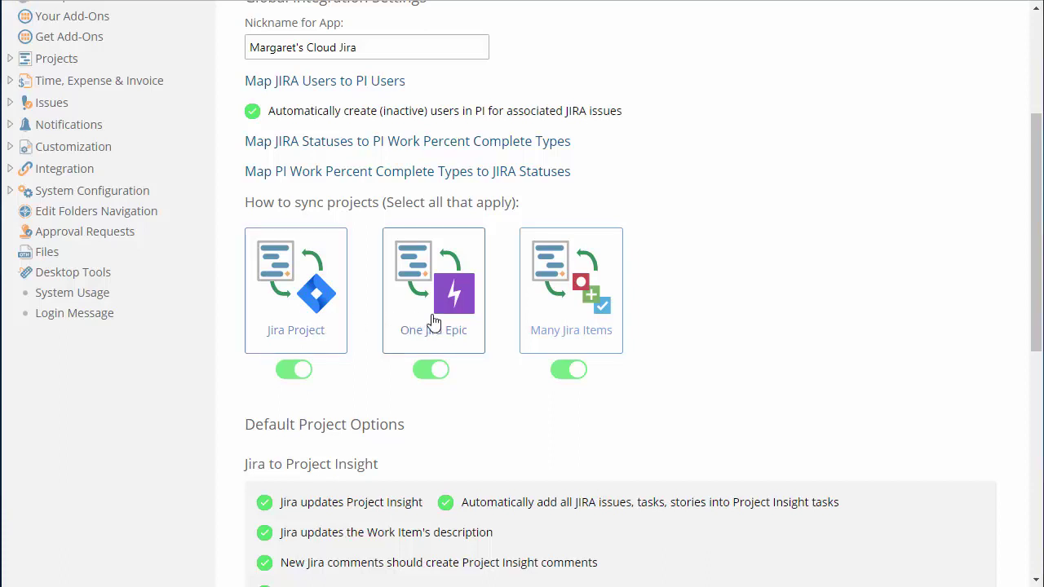
left_click(569, 372)
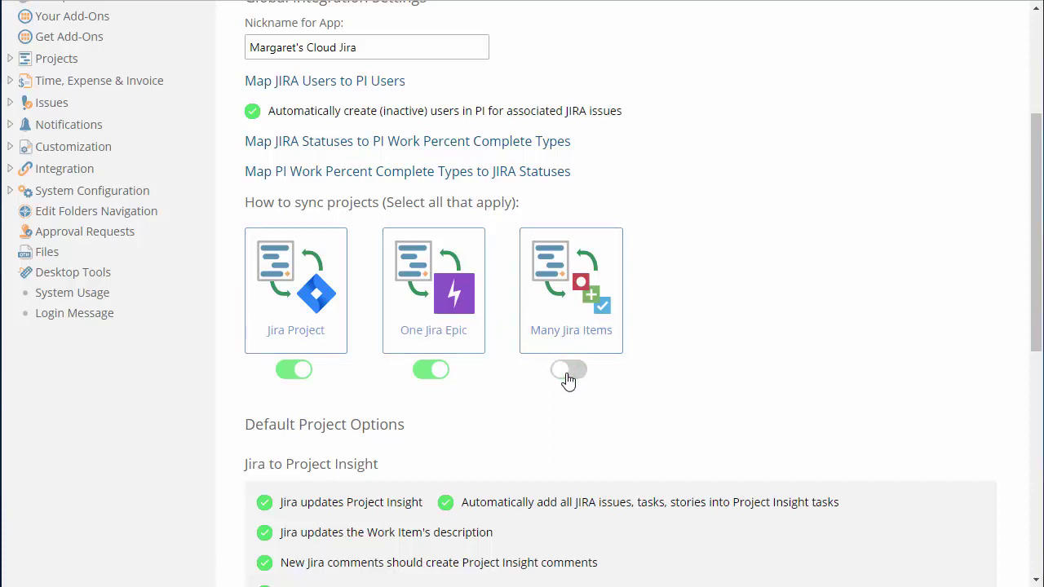
left_click(440, 379)
scroll(571, 367, "up", 3)
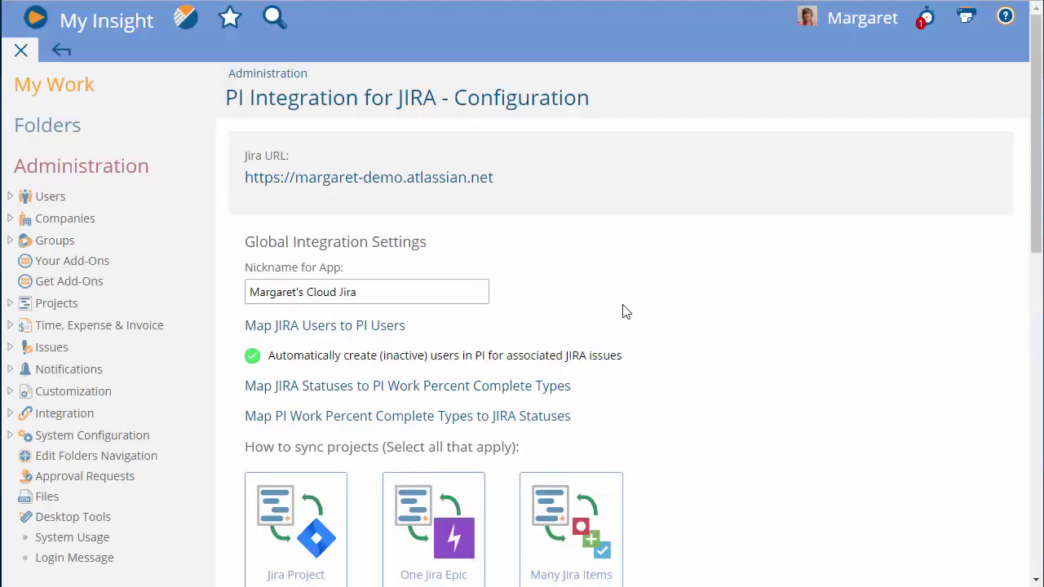
Step: Connect Making a Project to the whole Jira project "The PI project the PM Built - (PPB)" through its PI integration connections
left_click(20, 53)
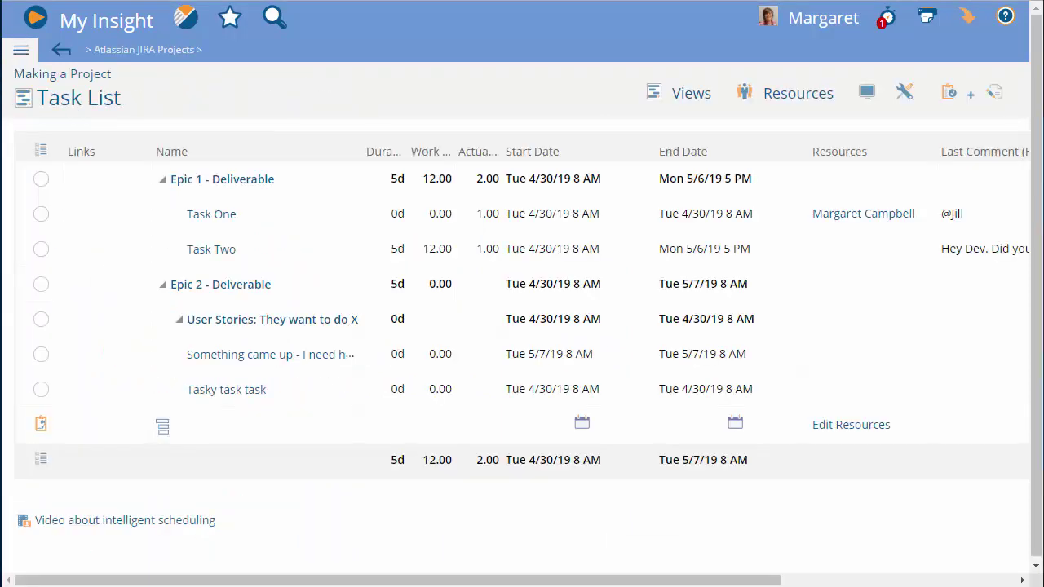
mouse_move(698, 96)
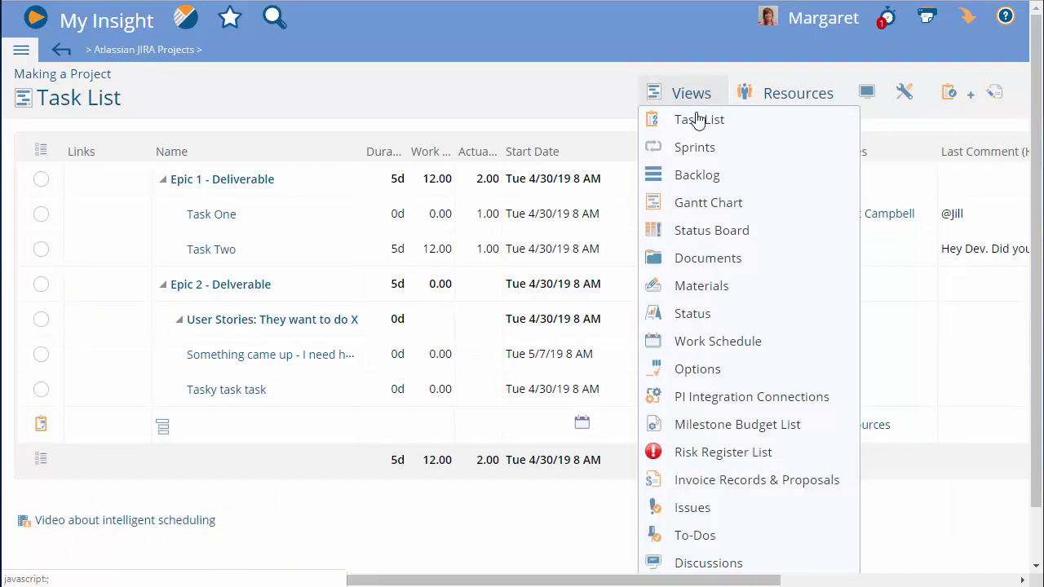
left_click(832, 399)
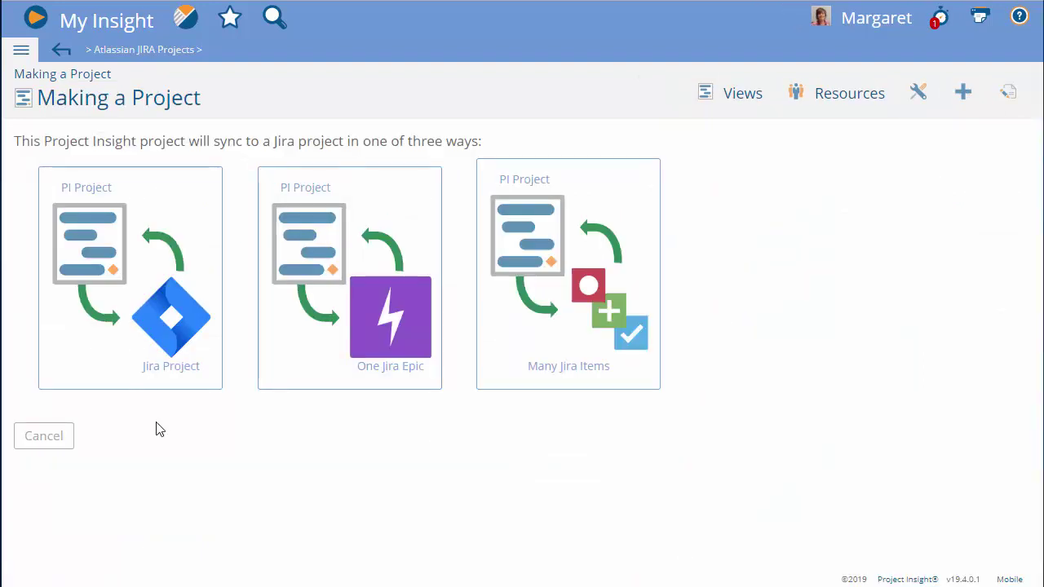
left_click(156, 320)
left_click(183, 156)
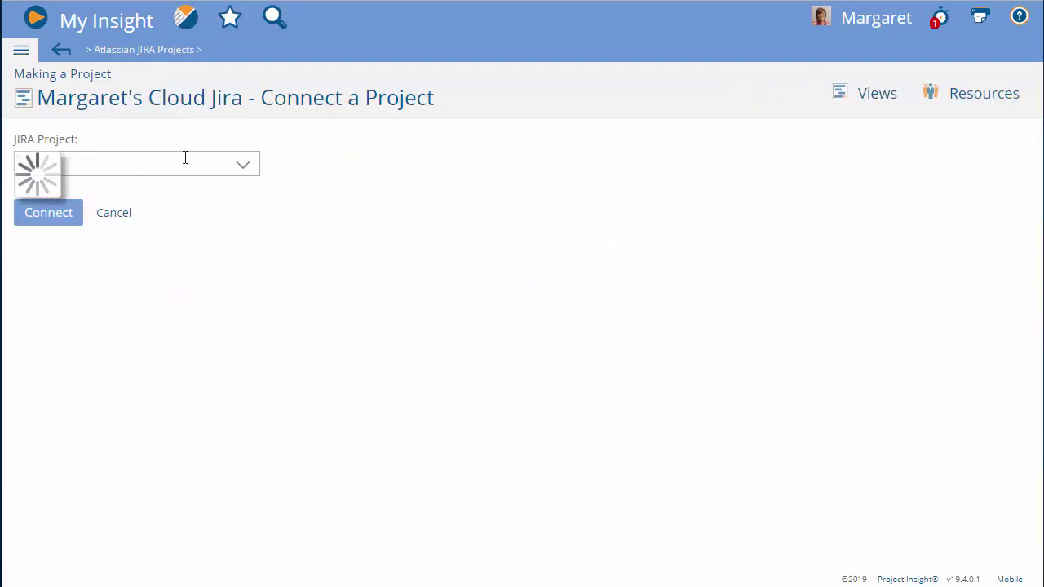
scroll(168, 266, "down", 2)
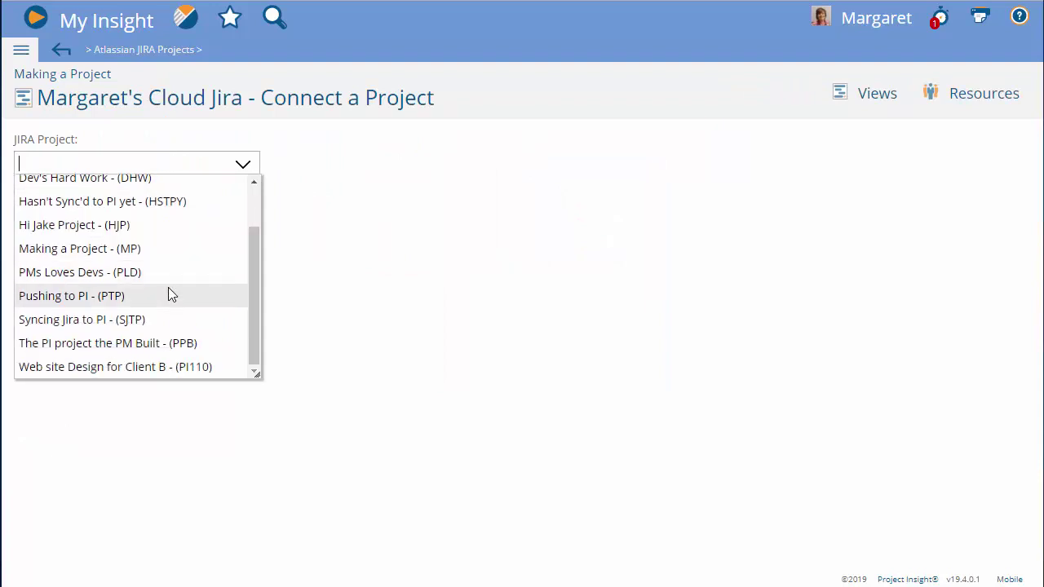
left_click(168, 346)
left_click(49, 219)
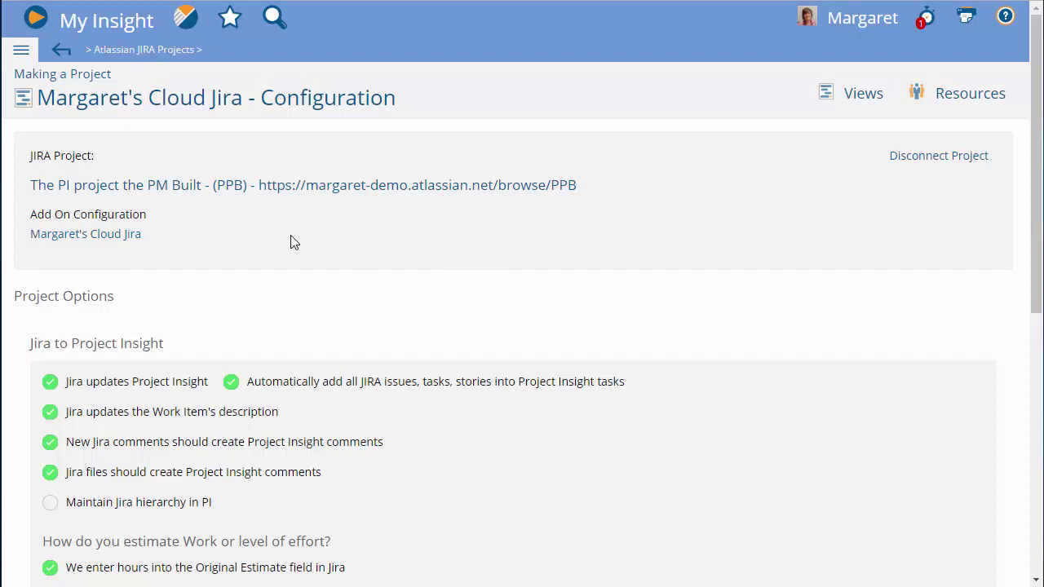
scroll(275, 248, "down", 6)
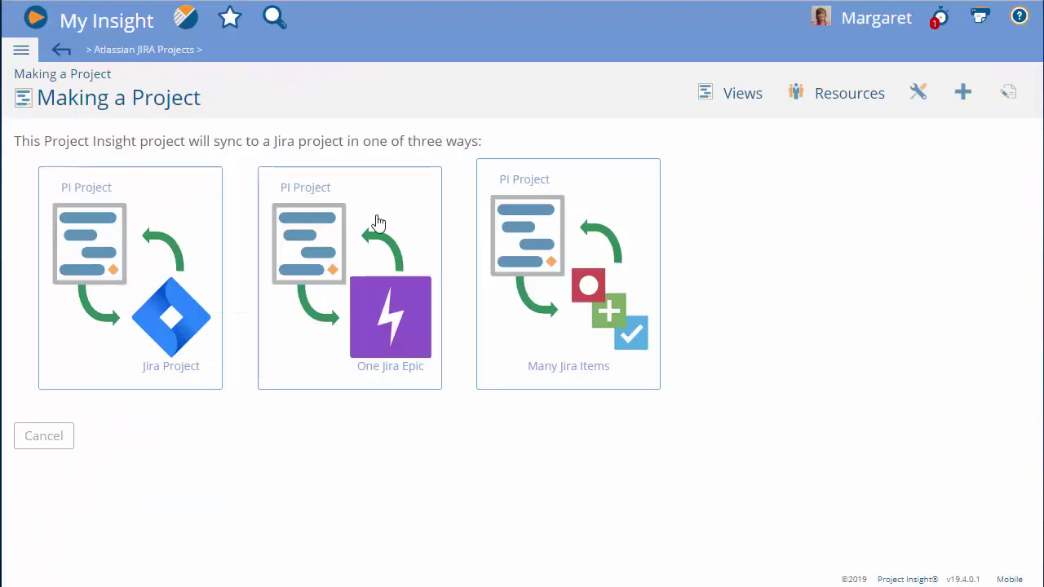
Step: Connect the project to one Jira epic, "This is the feature XYZ - (UP-87)" in "An unsynced project - (UP)"
left_click(356, 251)
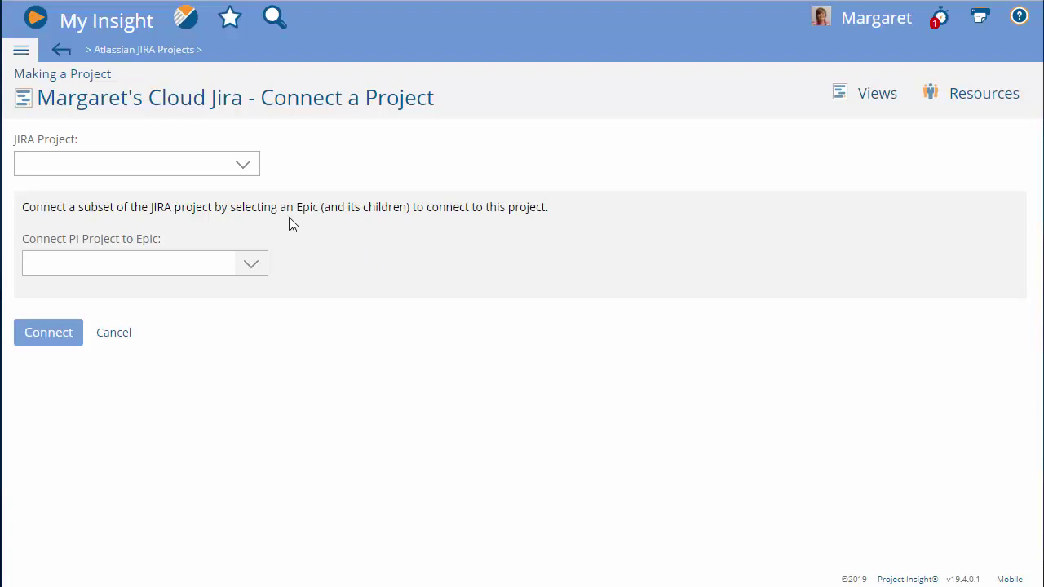
left_click(243, 165)
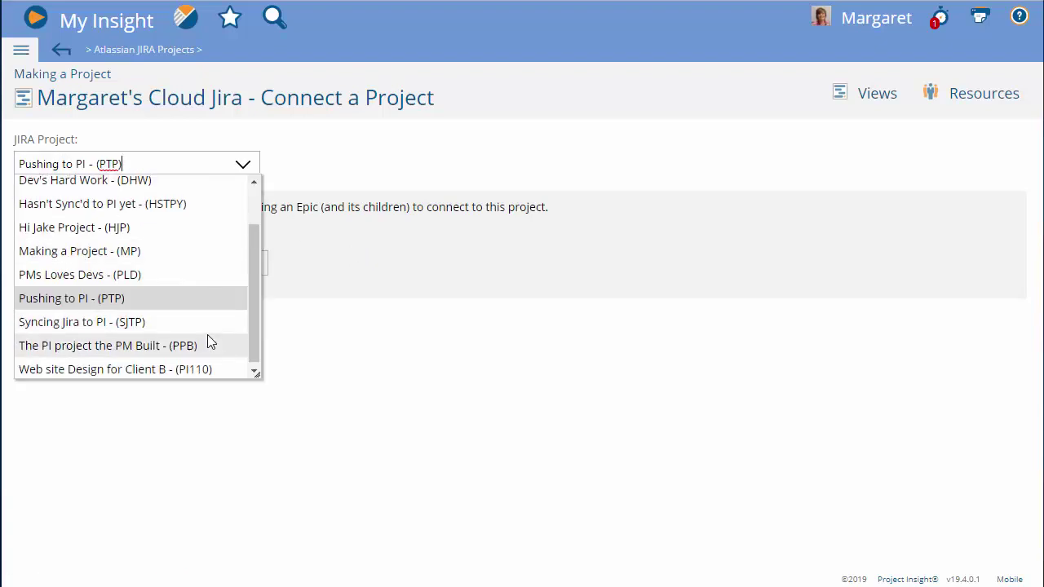
scroll(207, 334, "up", 2)
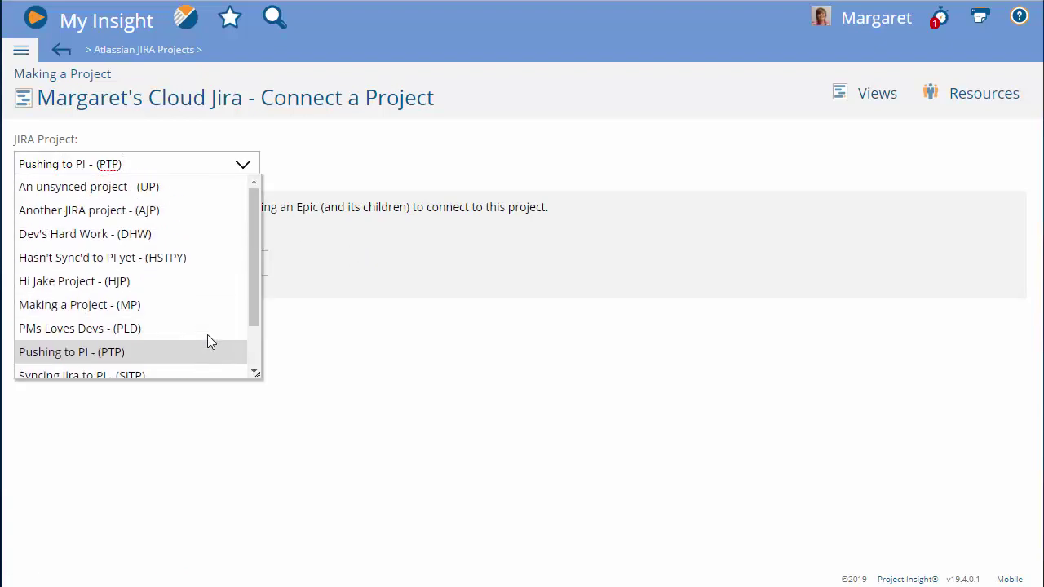
left_click(187, 187)
left_click(256, 265)
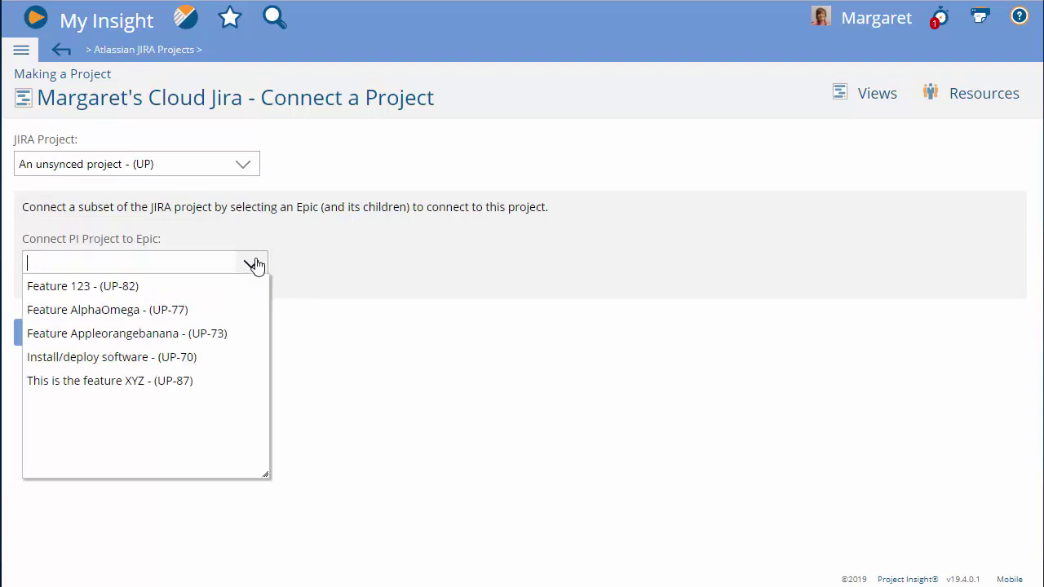
left_click(123, 380)
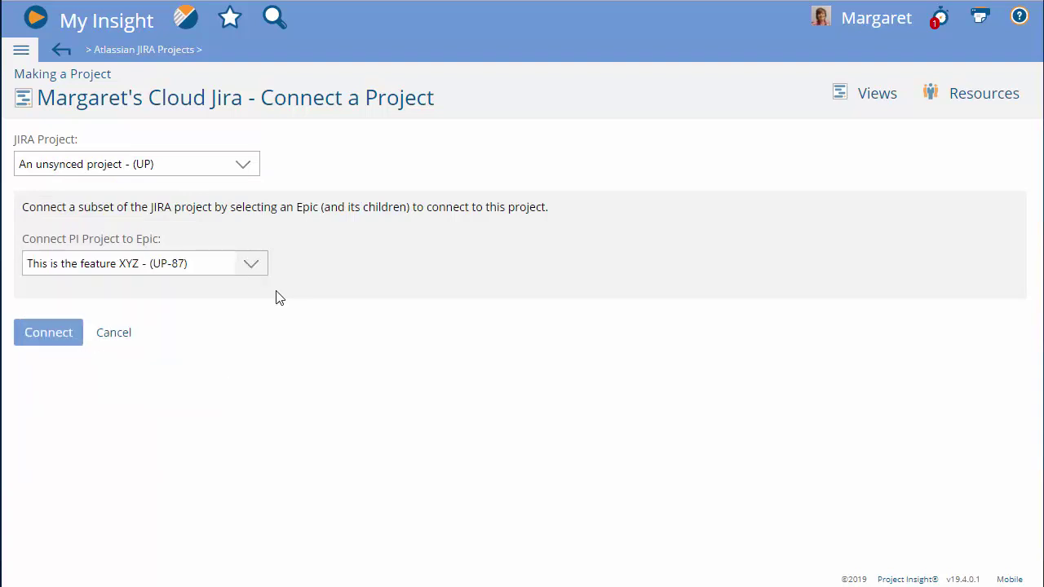
left_click(65, 339)
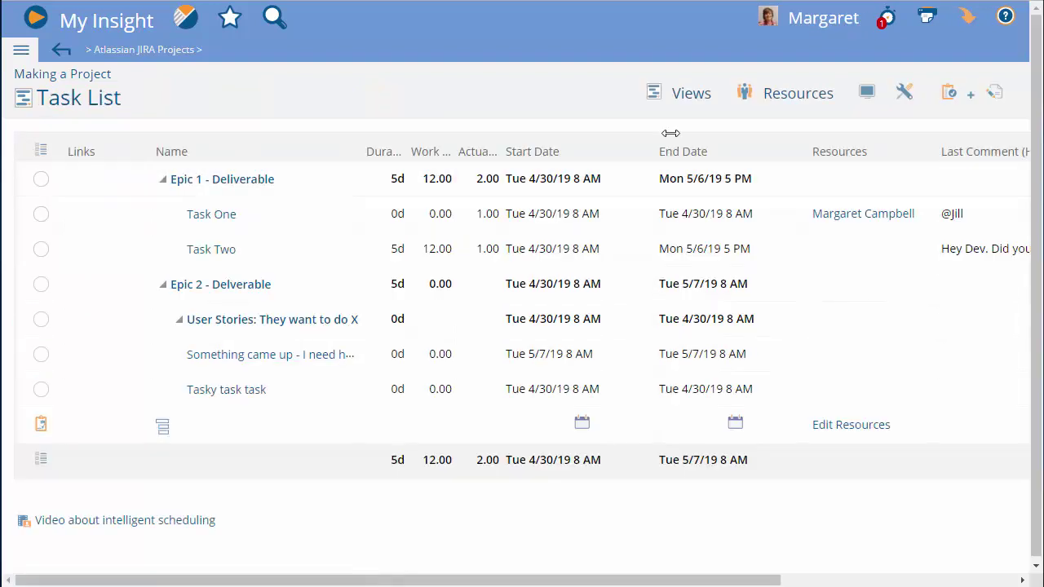
Step: Connect Making a Project to Many Jira Items, using the Jira projects Sprints galore!! (SG), Web site Design for Client B (PI110) and Hasn't Sync'd to PI yet (HSTPY)
left_click(702, 92)
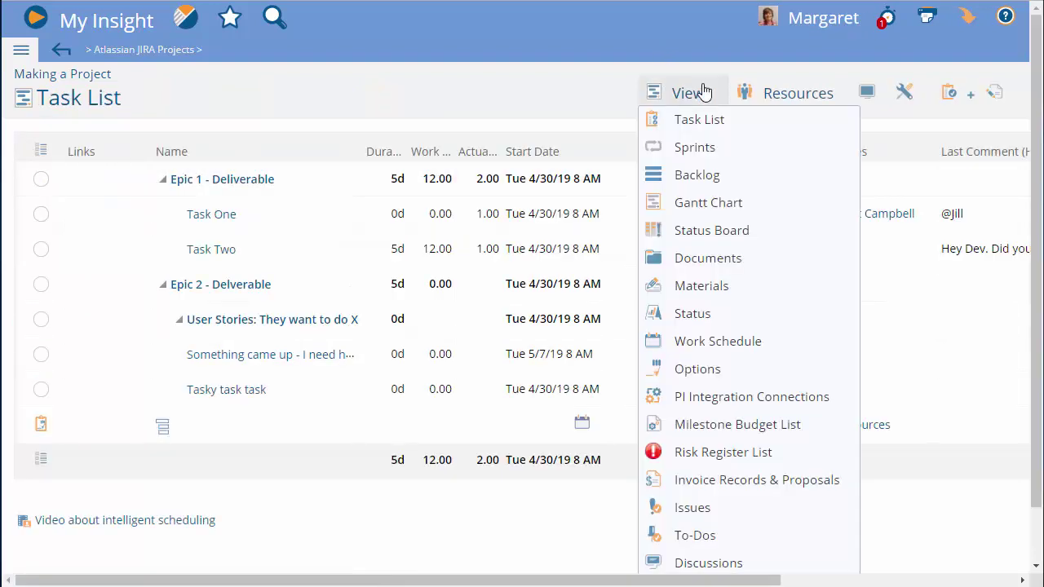
left_click(674, 398)
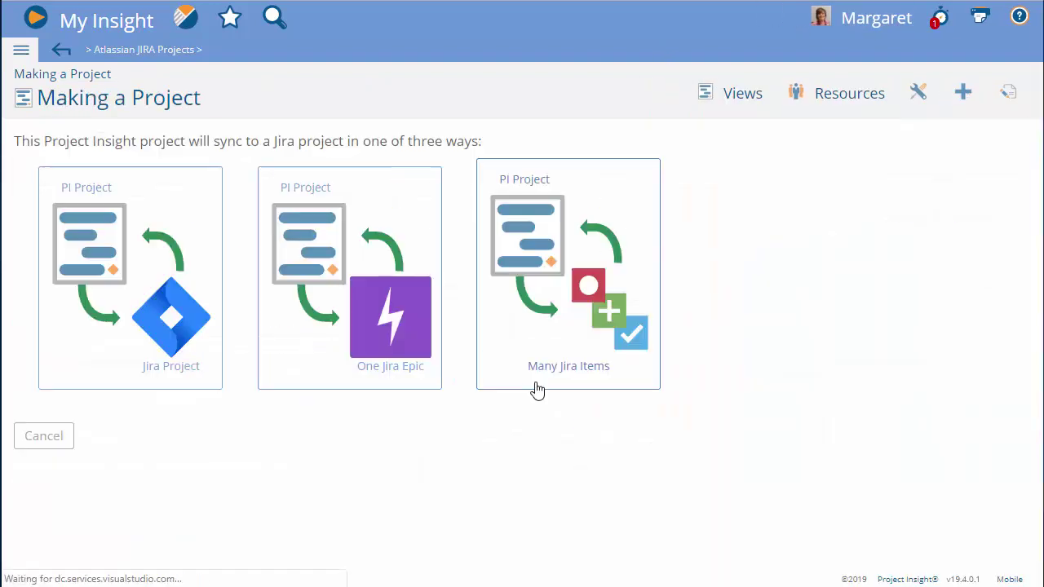
left_click(554, 272)
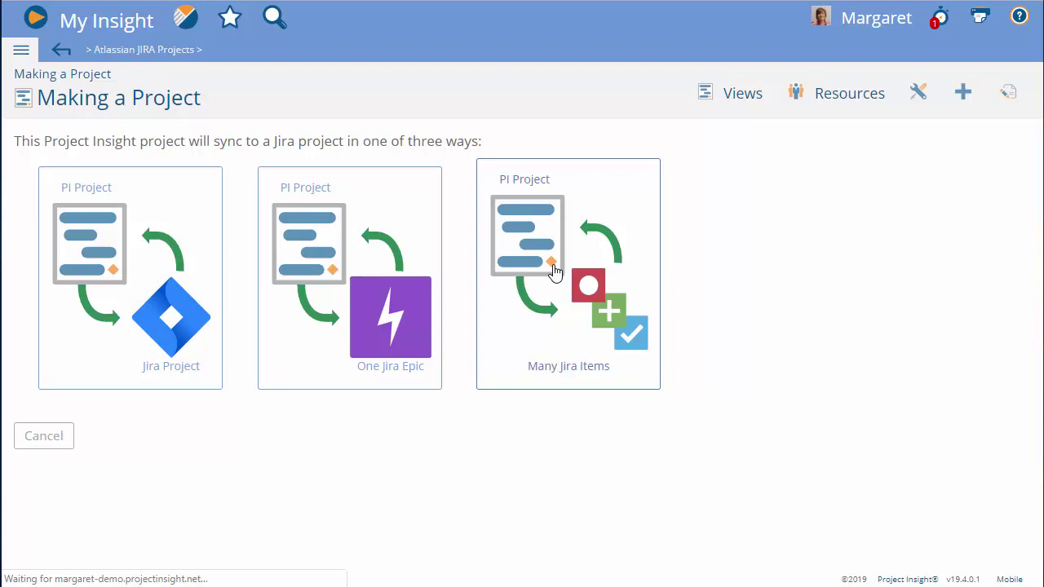
left_click(246, 231)
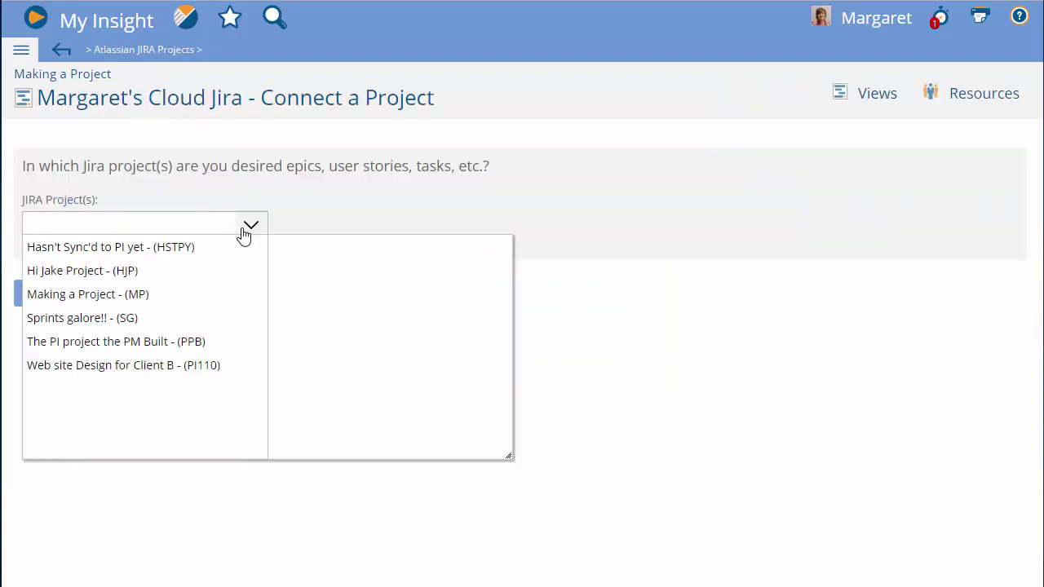
left_click(99, 327)
left_click(122, 349)
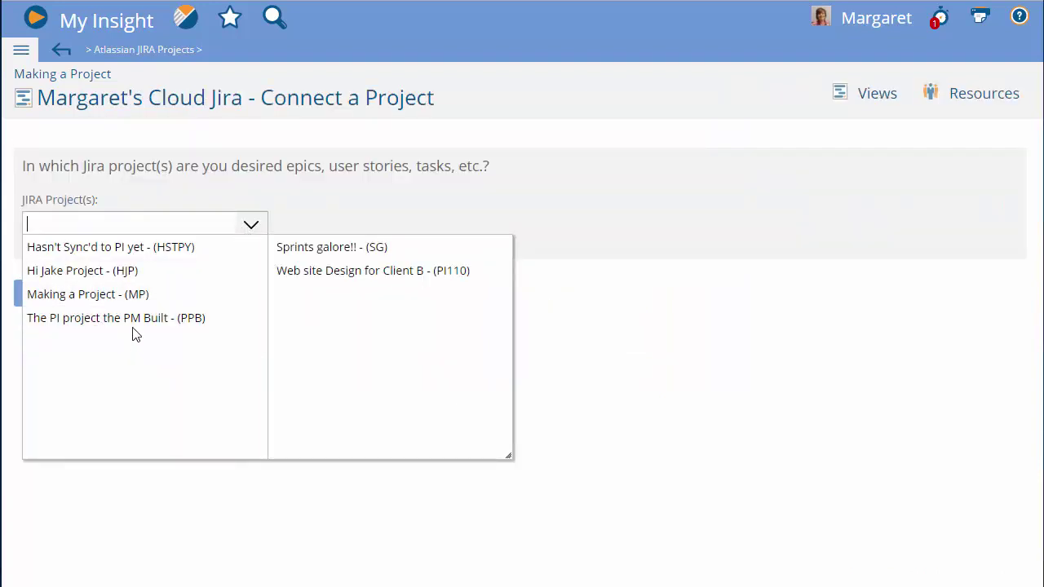
left_click(110, 247)
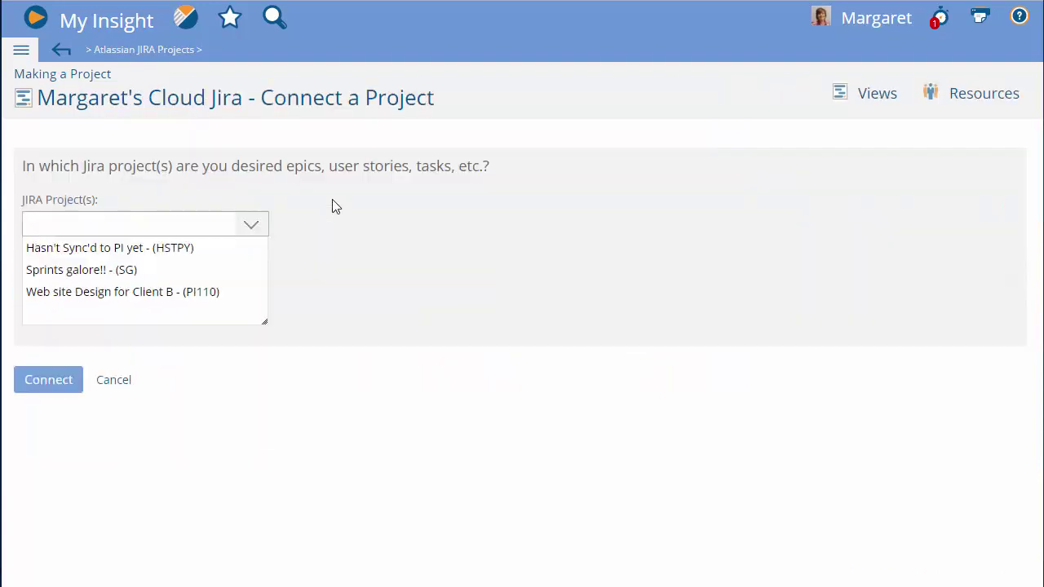
left_click(41, 385)
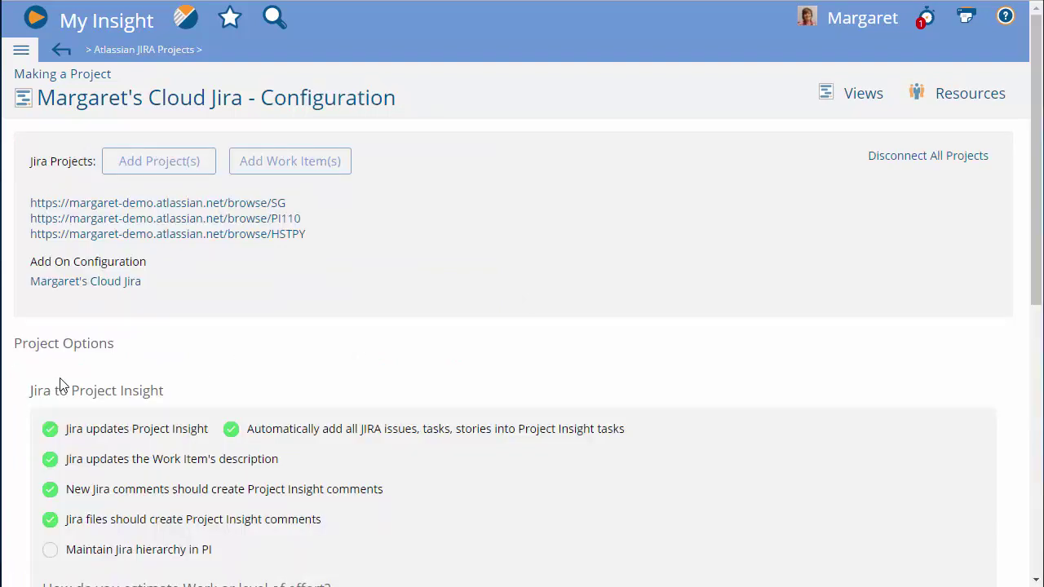
Step: Add the work items This happened, This happened too, Do this thing and And this other thing too from Sprints galore!! to Making a Project
left_click(323, 166)
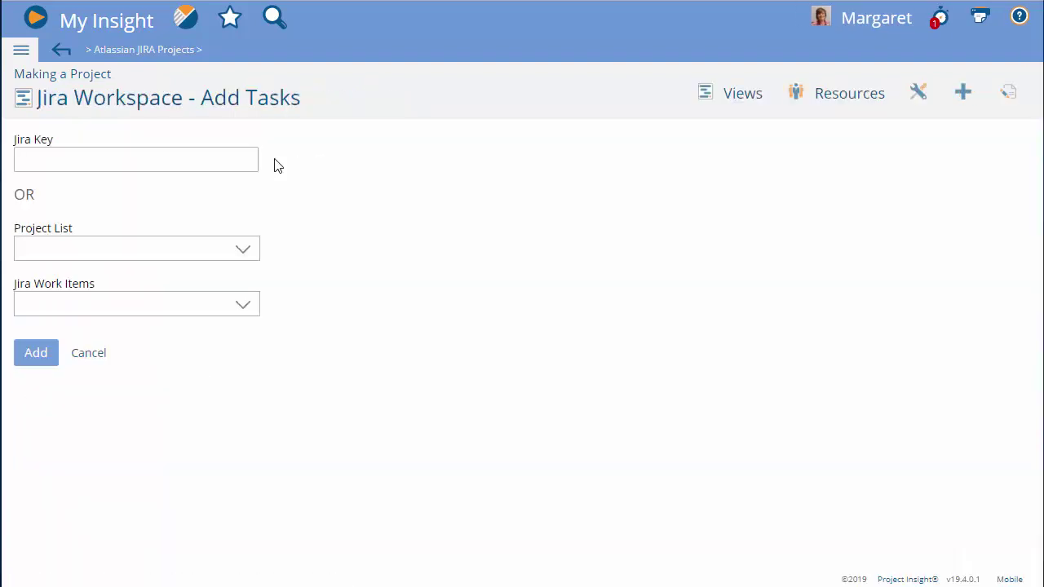
left_click(94, 256)
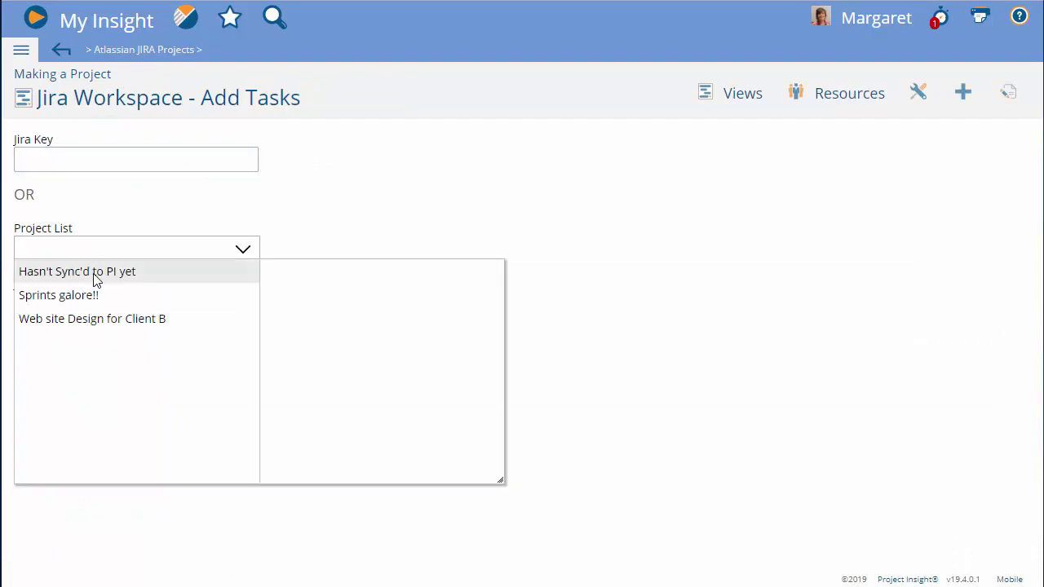
left_click(95, 296)
left_click(121, 390)
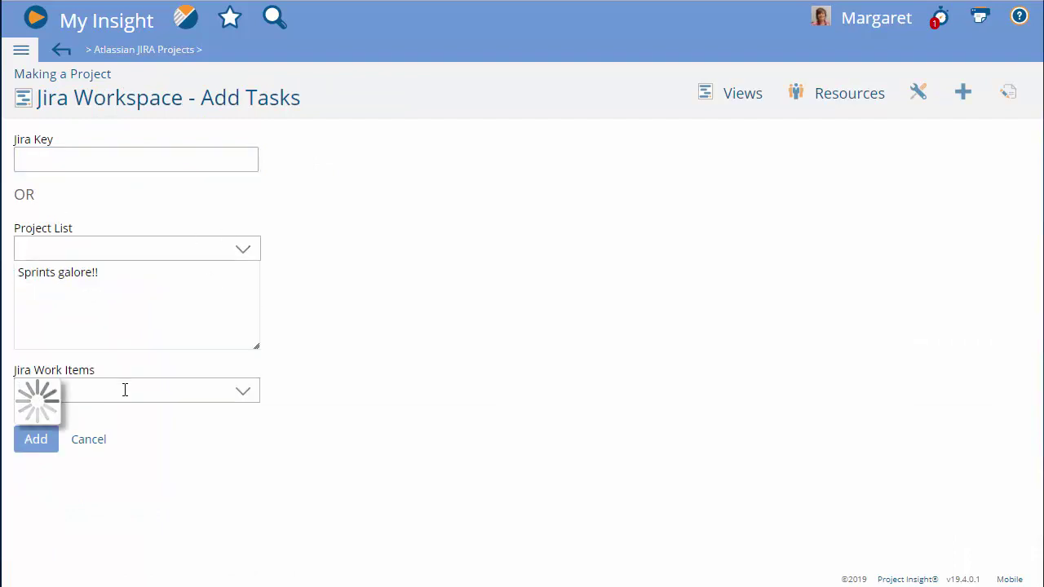
left_click(43, 447)
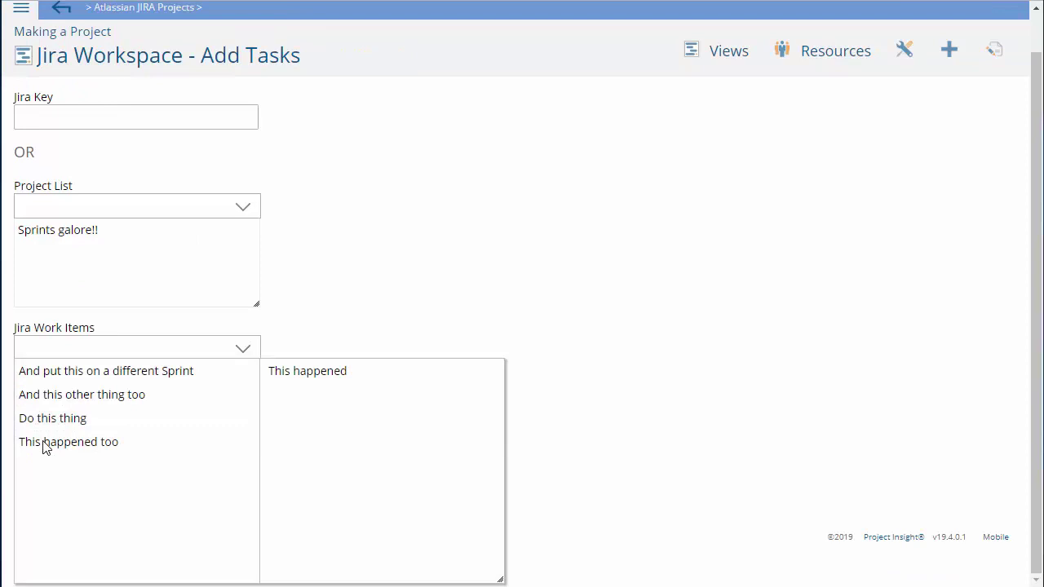
left_click(42, 444)
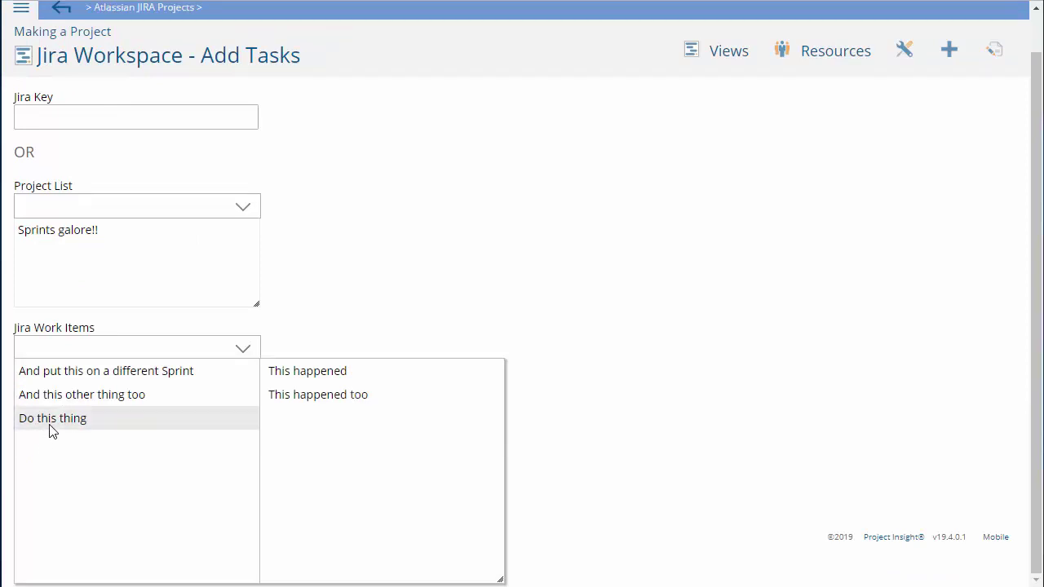
left_click(51, 426)
left_click(62, 398)
left_click(245, 353)
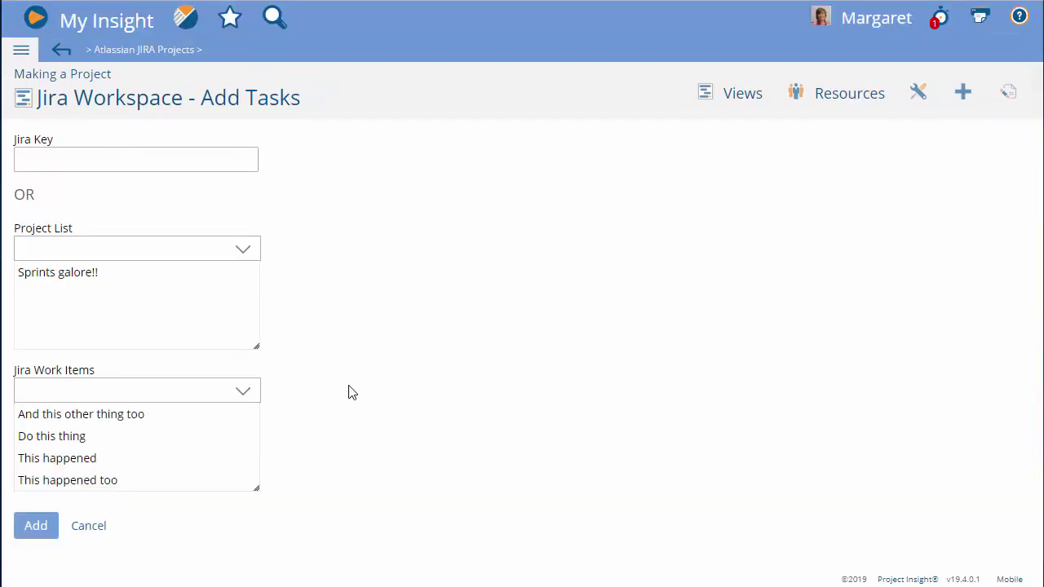
left_click(35, 526)
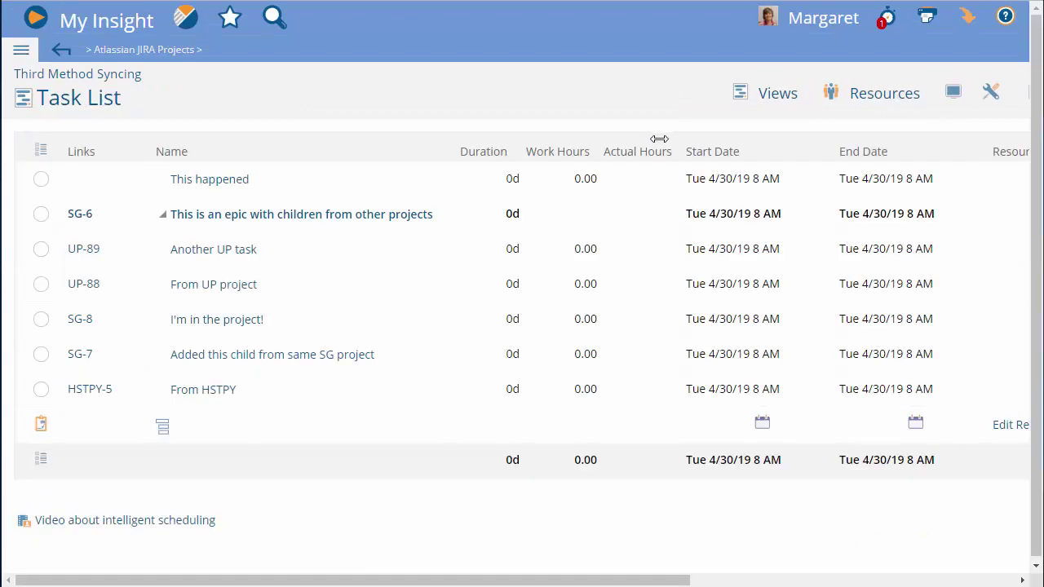
Step: Review all selected columns of the Jira View in the Third Method Syncing task list's display options, then close the options without changes
left_click_drag(440, 582, 361, 581)
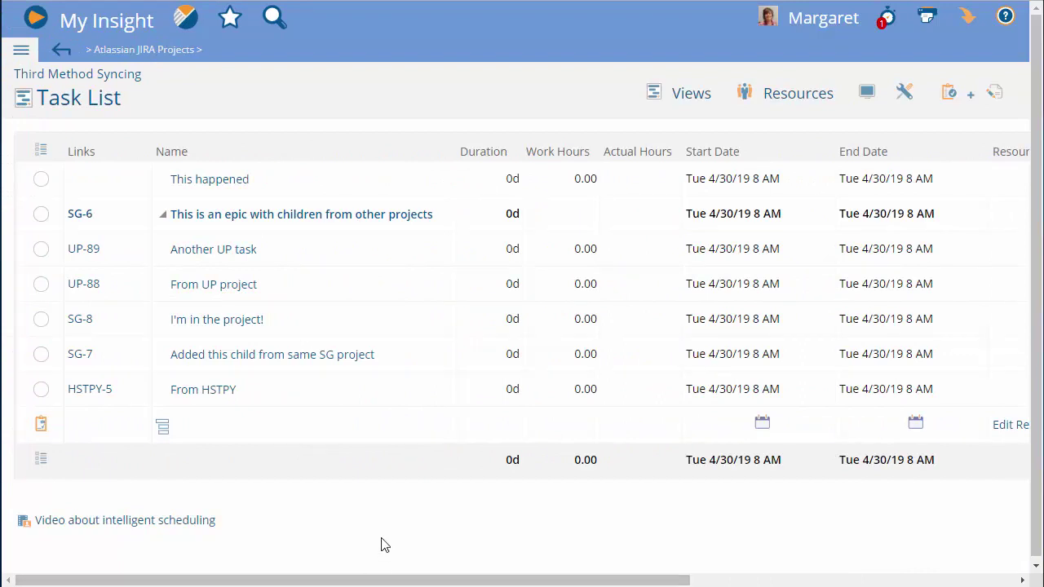
left_click(867, 94)
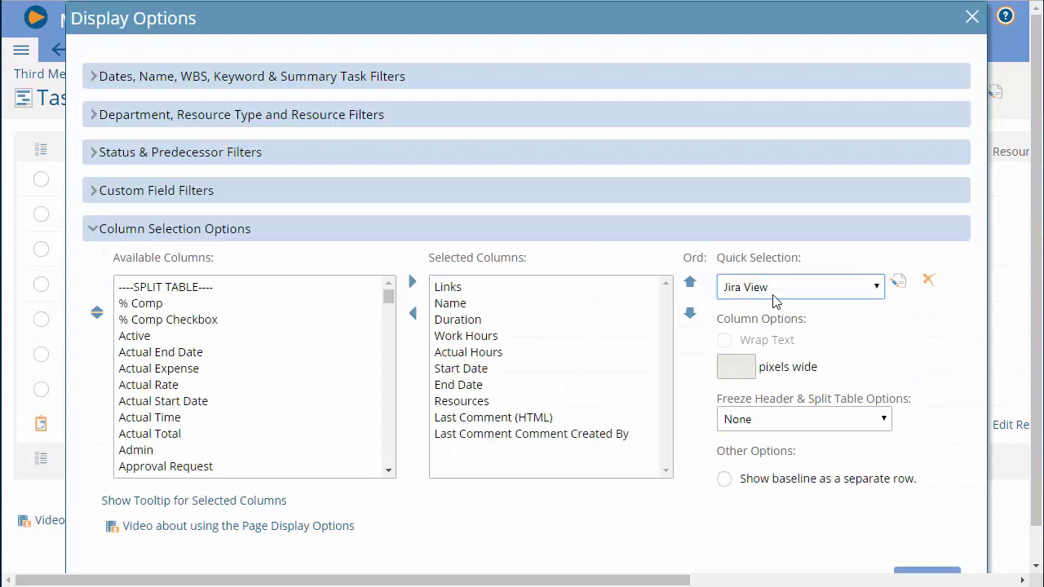
left_click(450, 287)
key("shift+Down")
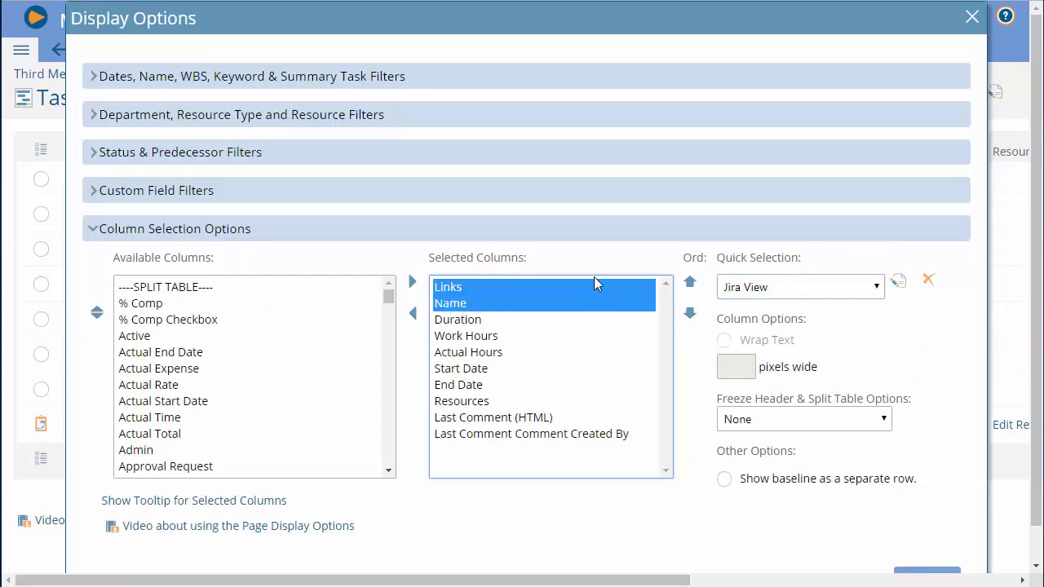
key("shift+Down")
key("shift+Down")
key("shift+Down")
key("shift+Down")
key("shift+Down")
key("shift+Down")
key("shift+Down")
key("shift+Down")
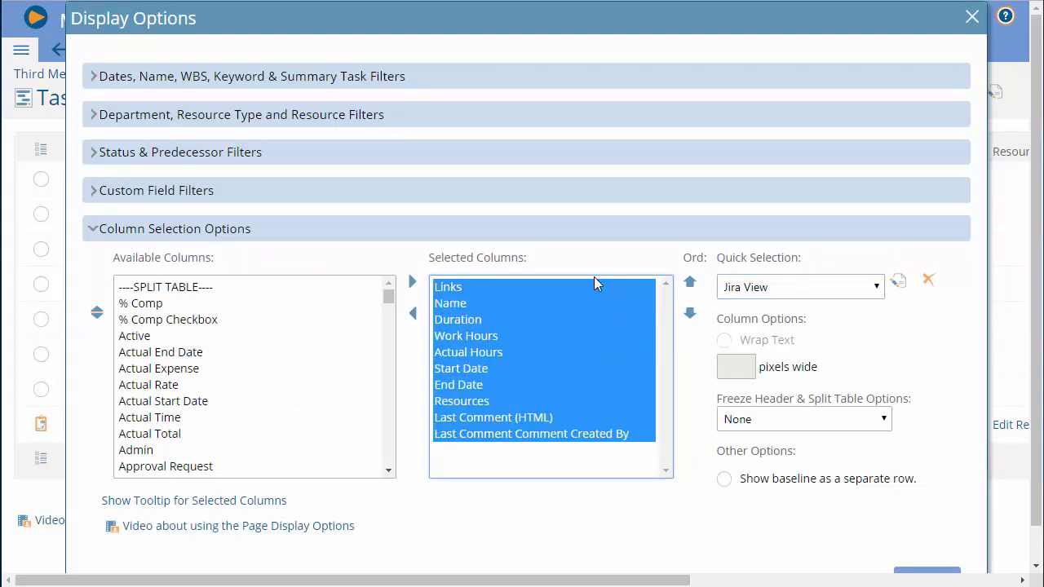
left_click(597, 259)
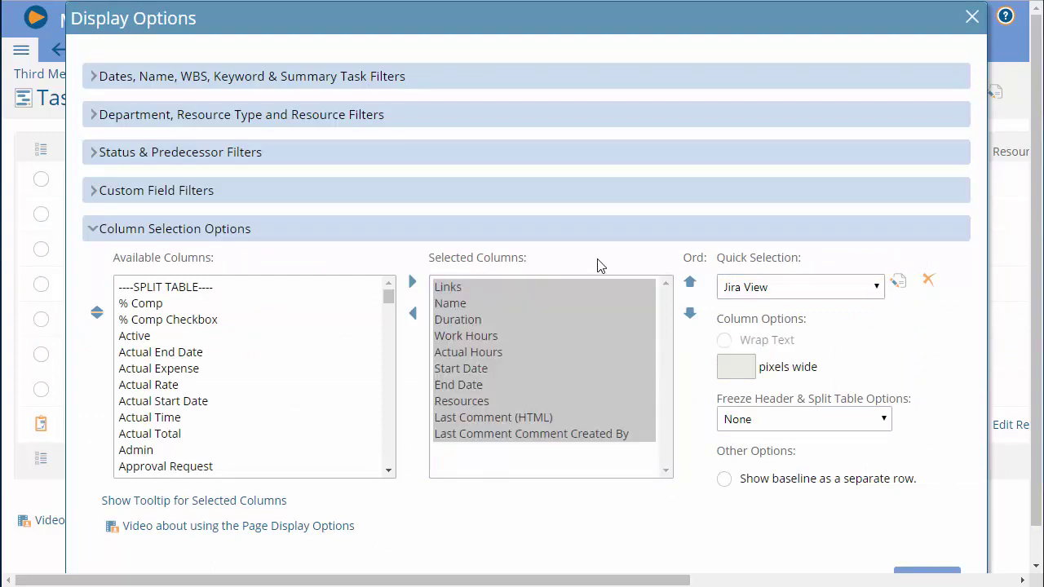
left_click(972, 17)
Step: Open the cloud Jira configuration of Third Method Syncing and review the sync options for Jira to Project Insight and Project Insight to Jira
left_click(693, 94)
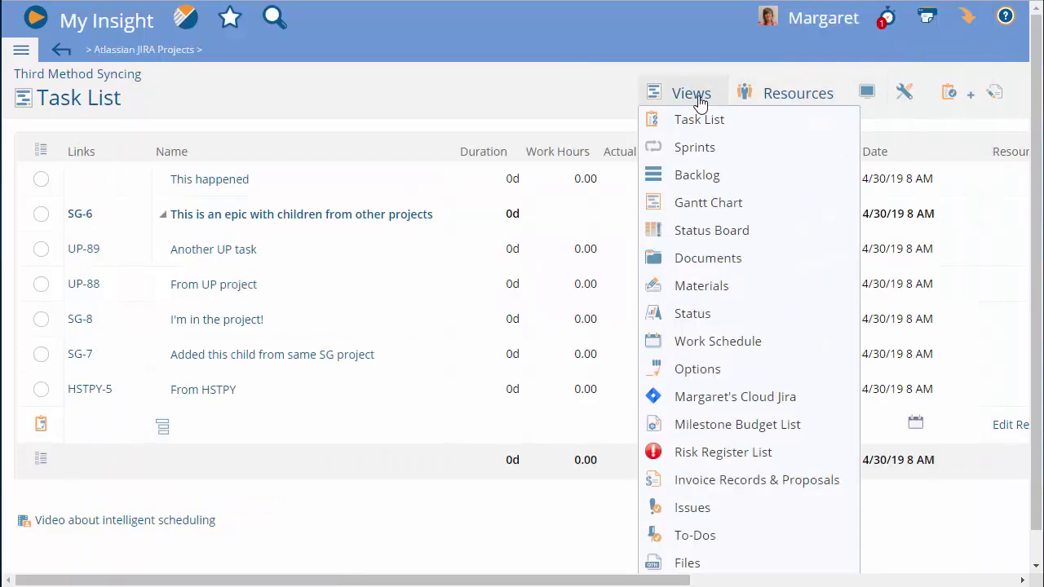
left_click(747, 398)
scroll(590, 256, "down", 3)
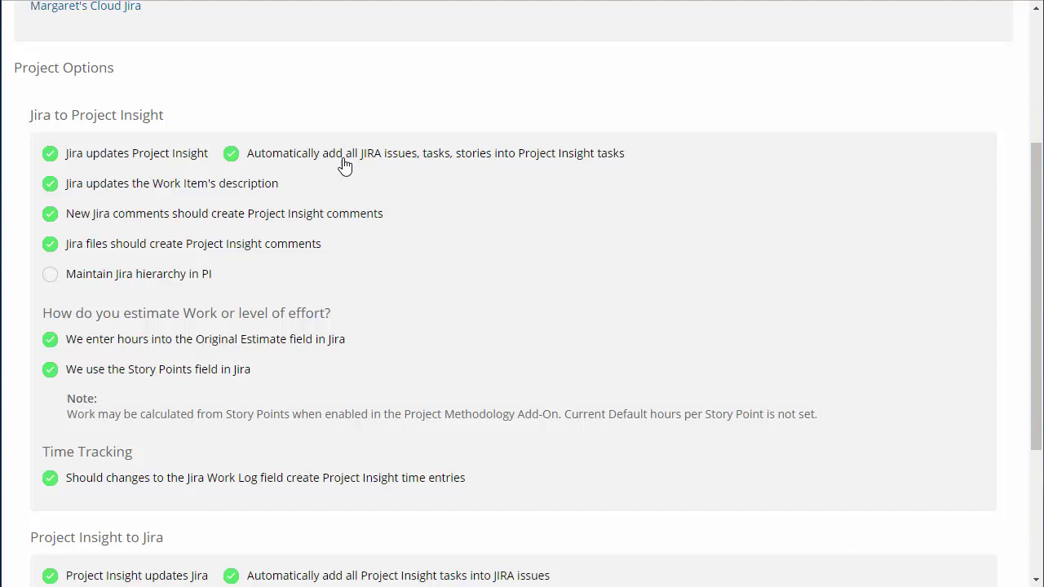
scroll(383, 385, "down", 1)
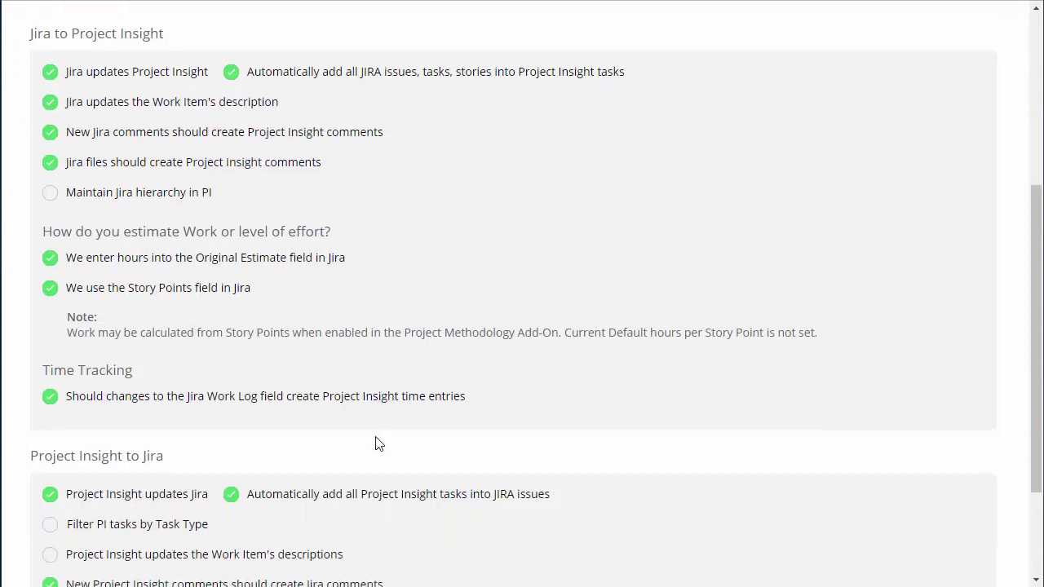
scroll(379, 443, "down", 2)
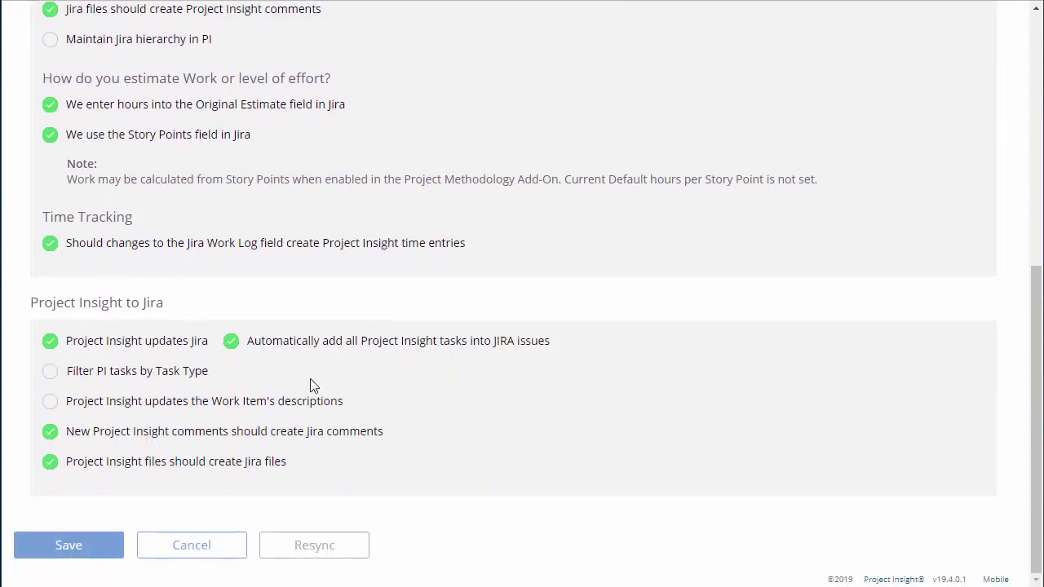
scroll(574, 455, "up", 1)
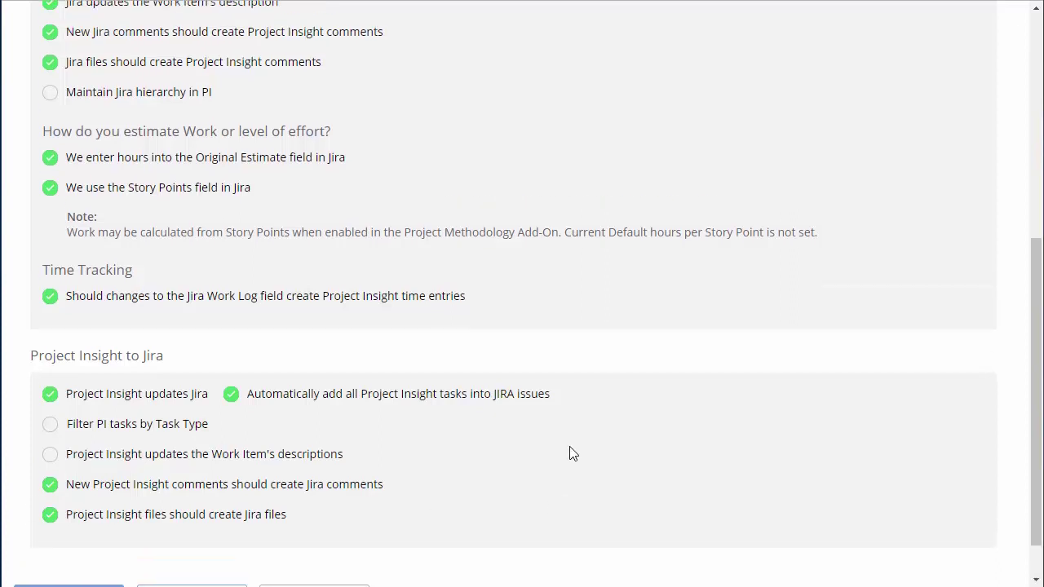
scroll(574, 455, "up", 3)
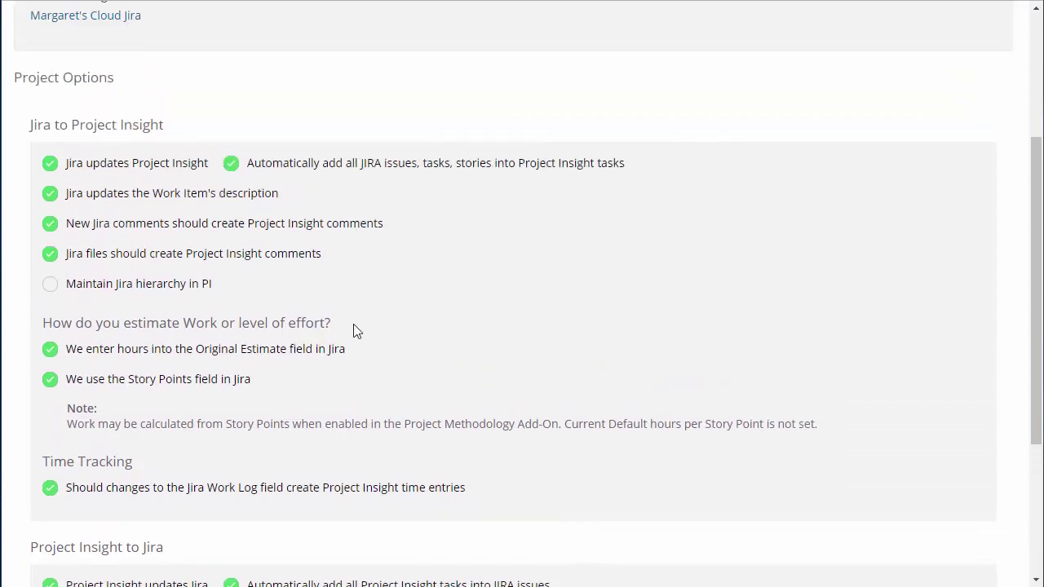
Step: Turn off the Story Points estimate option, keep Original Estimate enabled, and toggle the Jira Work Log time-entries option off and on
left_click(221, 380)
left_click(225, 350)
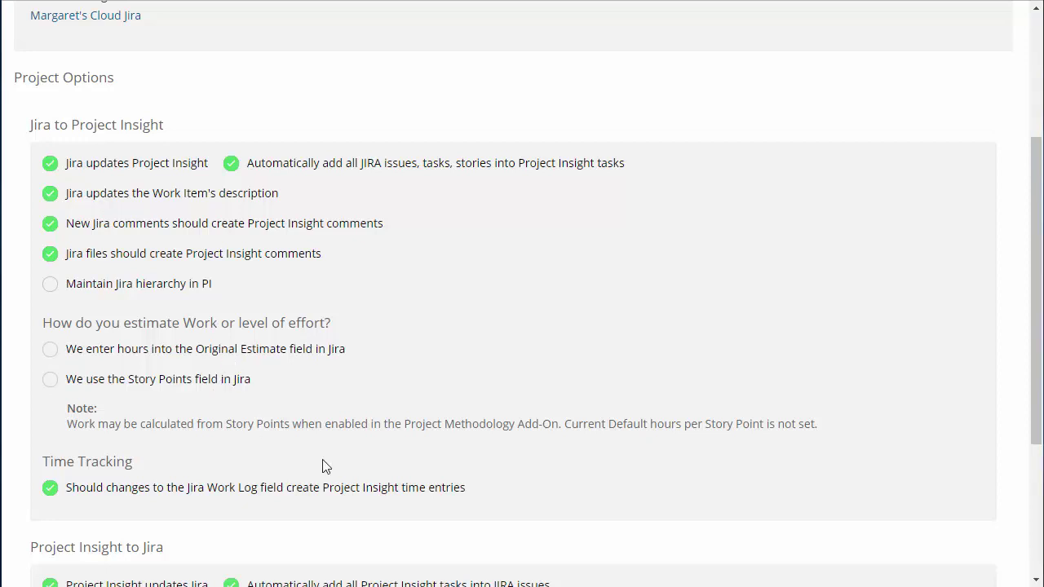
left_click(233, 352)
left_click(198, 495)
left_click(199, 494)
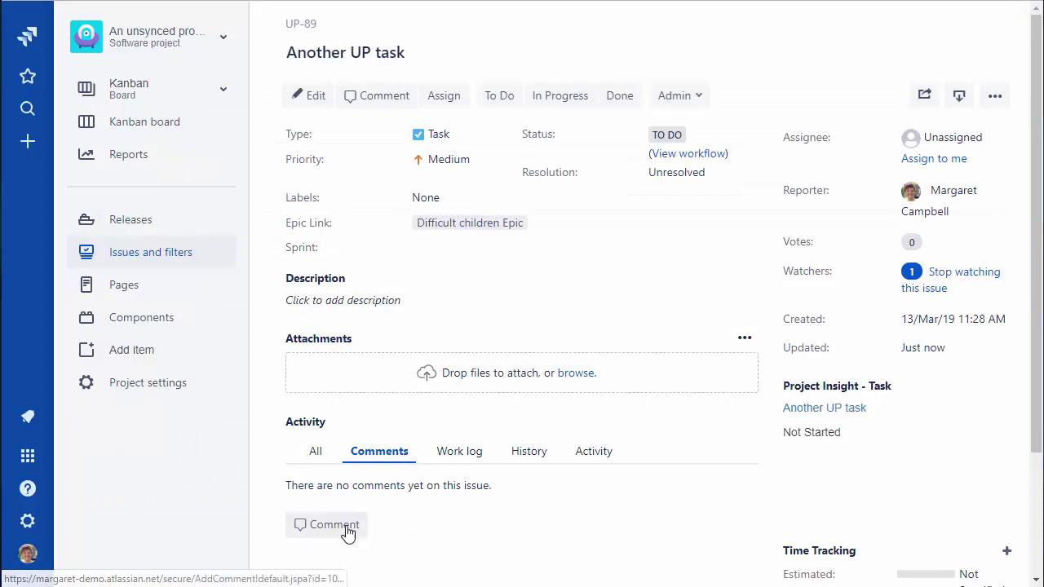
Step: Add the comment "Hello world!" to Jira issue UP-89 and log 1h of work with the remaining estimate set to 8h
left_click(351, 526)
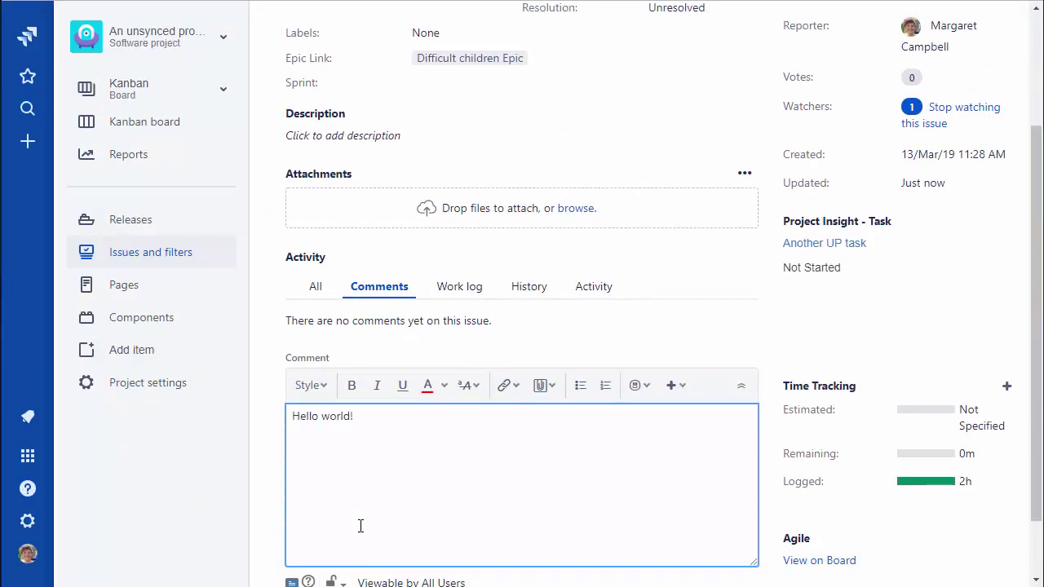
left_click(303, 543)
left_click(1009, 468)
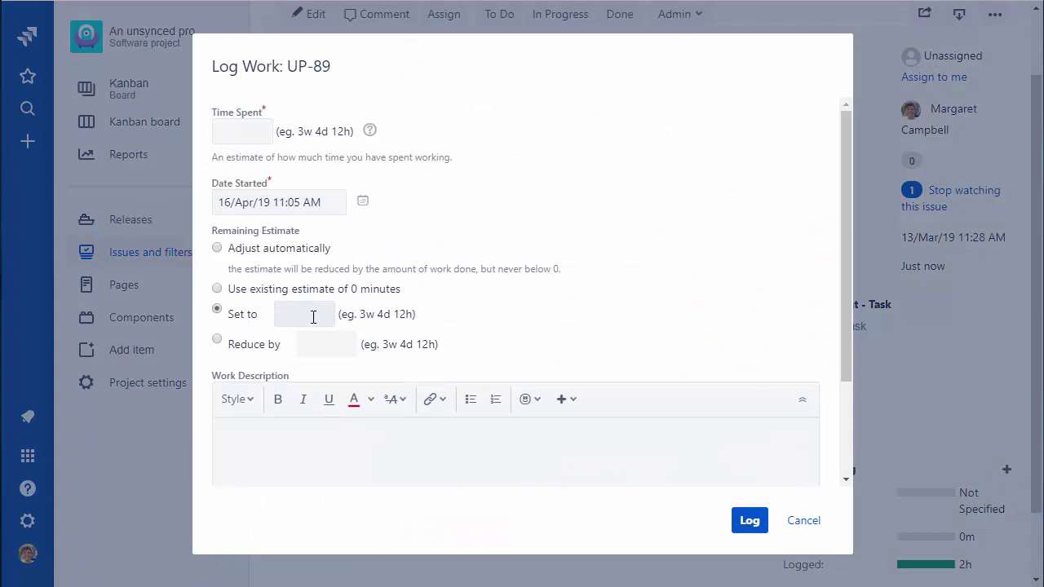
left_click(313, 318)
type("8h")
key("Return")
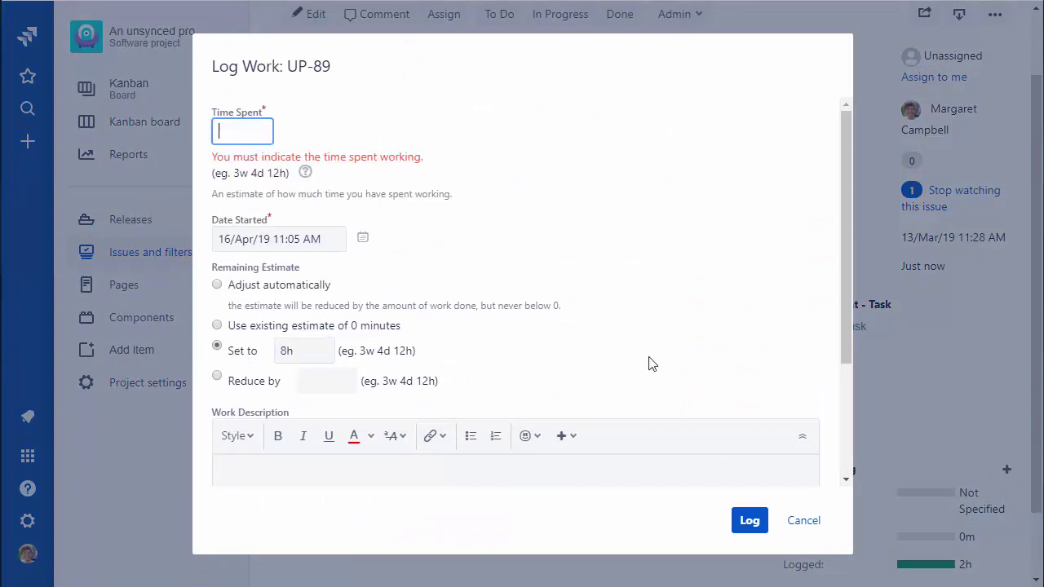
type("1h")
left_click(759, 523)
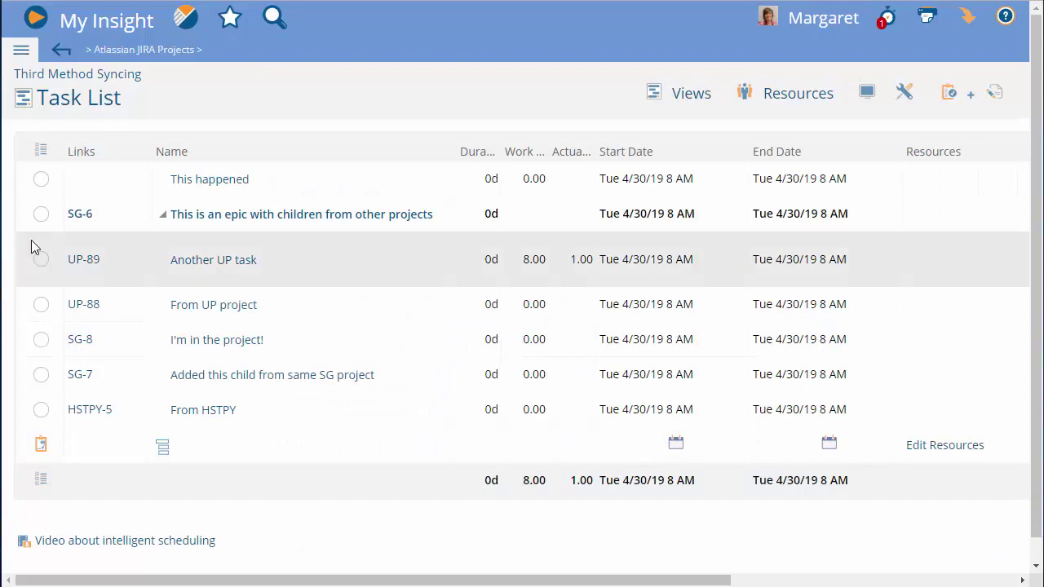
Step: Switch to Project Insight and browse the Executive reports dashboard, collapsing the panels above Report-Actual vs. Target Utilization By Department
left_click_drag(728, 580, 669, 584)
left_click(72, 22)
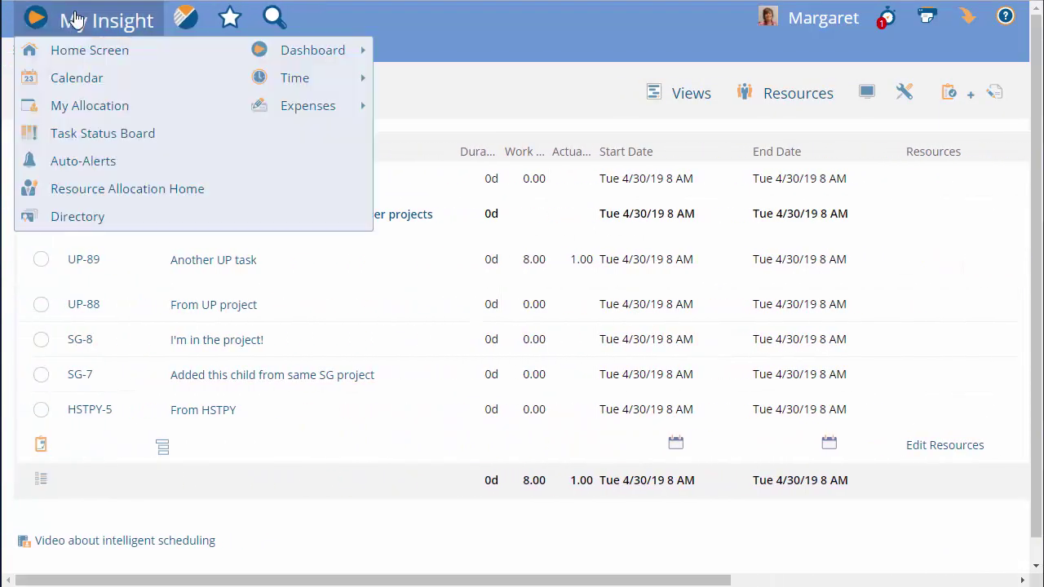
mouse_move(341, 61)
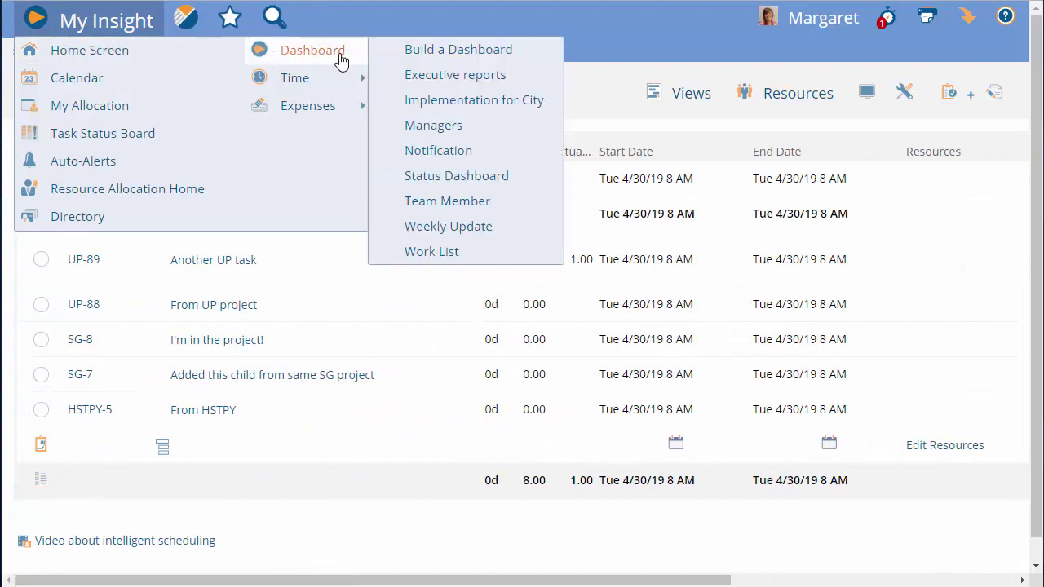
left_click(436, 77)
left_click(536, 146)
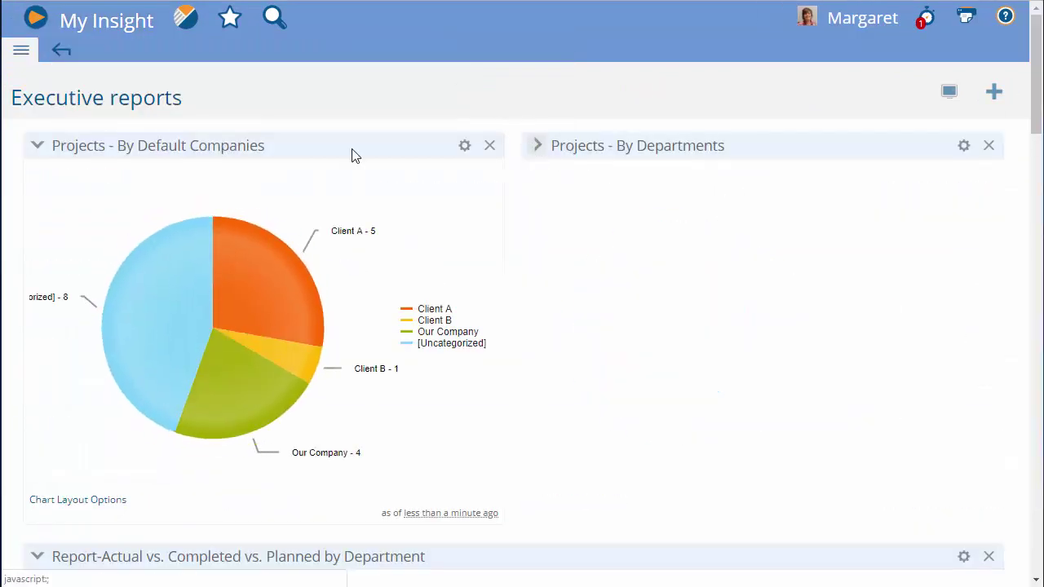
left_click(42, 148)
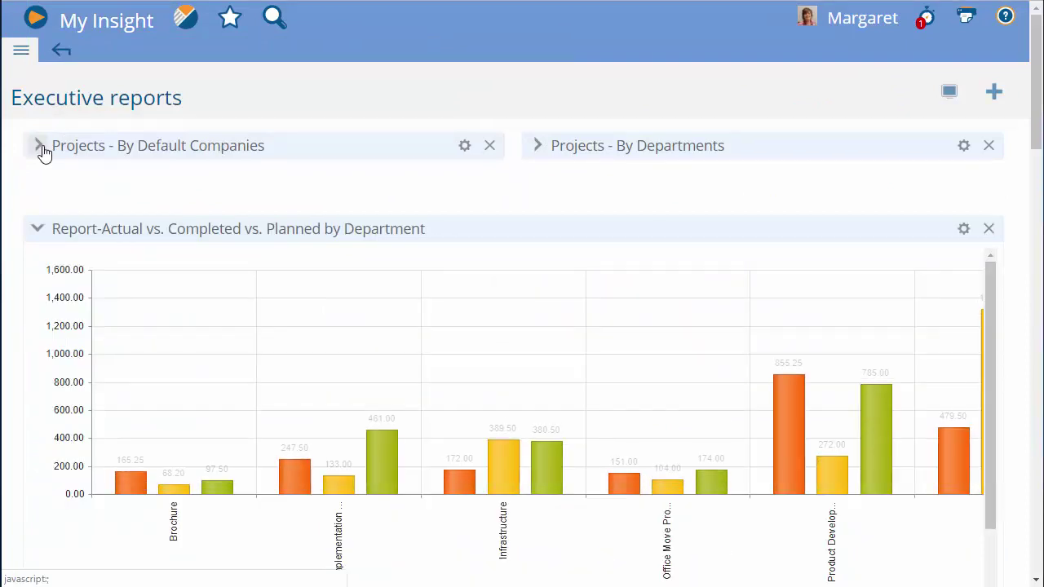
left_click(37, 230)
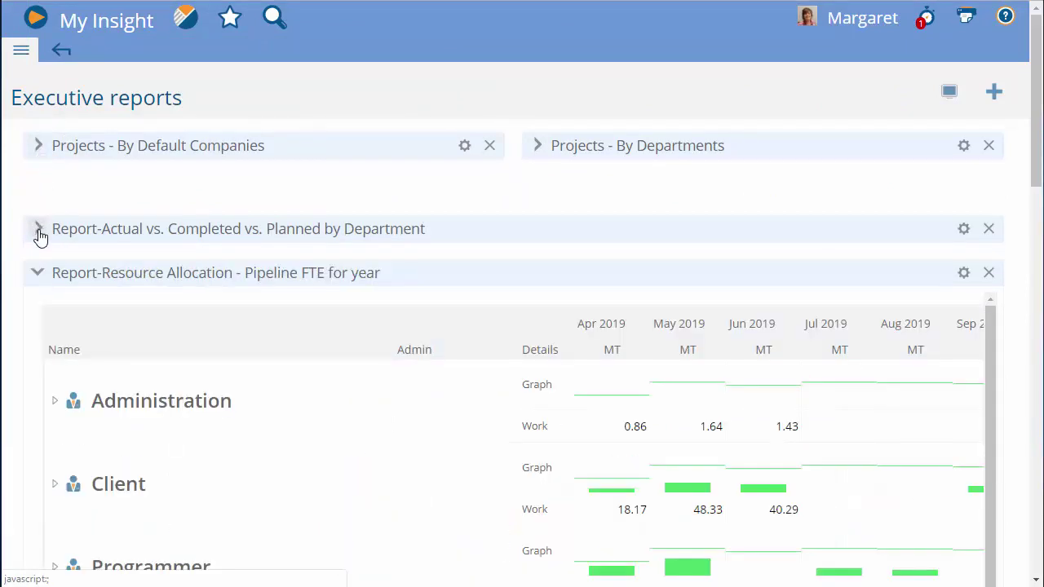
left_click(37, 272)
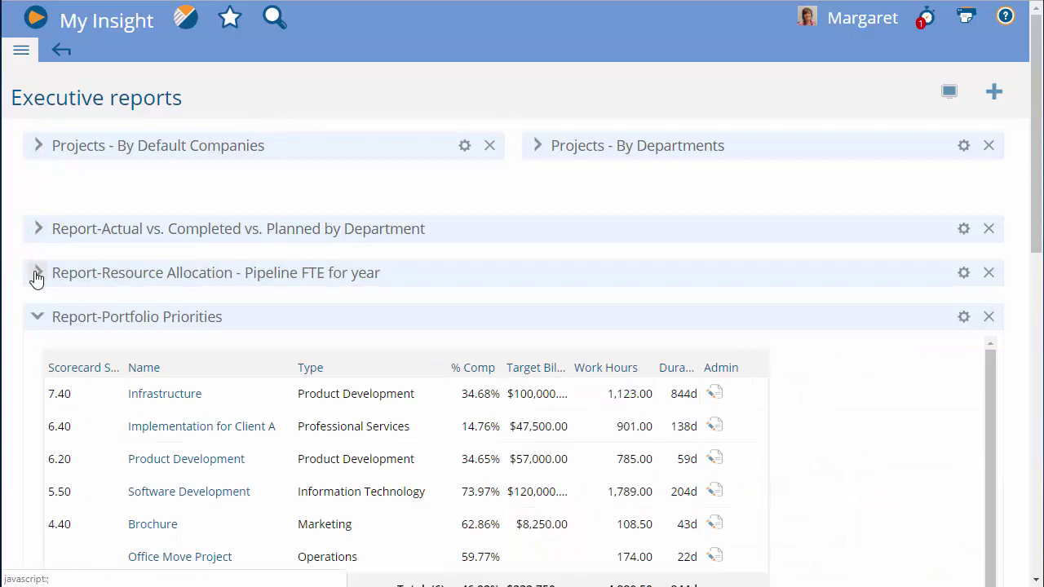
left_click(38, 327)
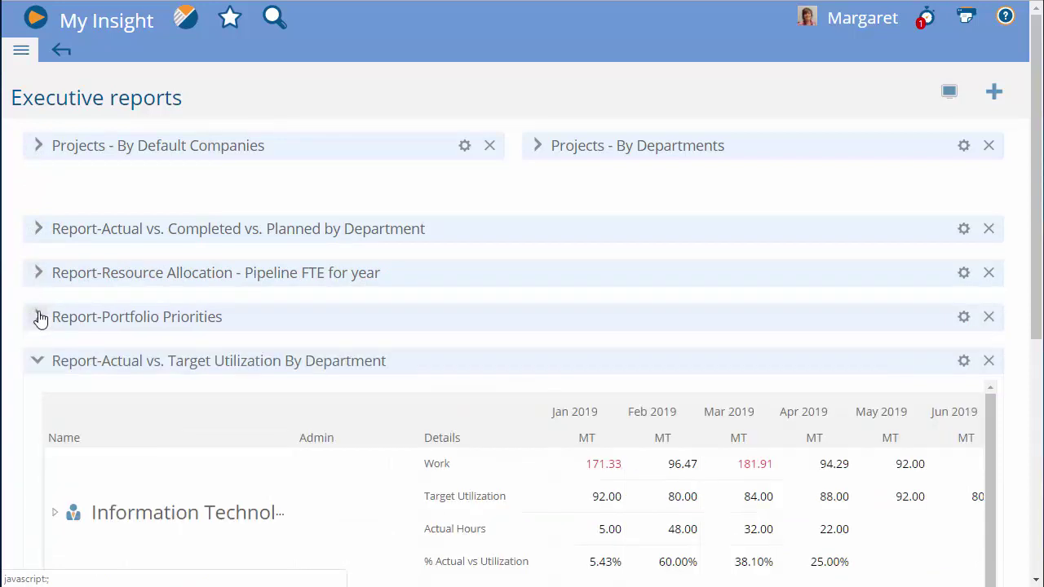
Step: Open the cloud Jira add-on's configuration from the administration add-ons and review its global integration settings and project sync methods
left_click(21, 50)
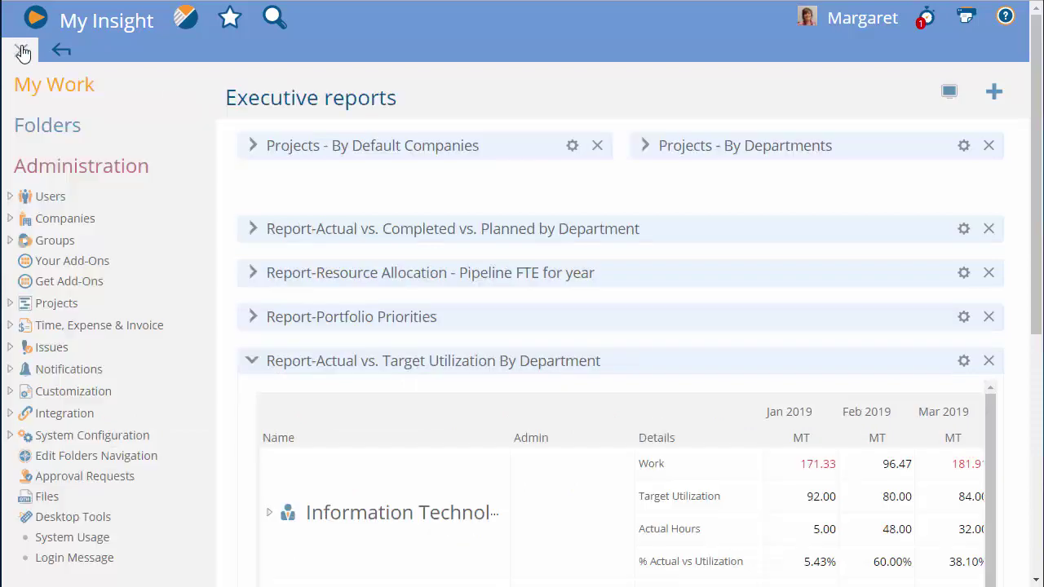
left_click(53, 266)
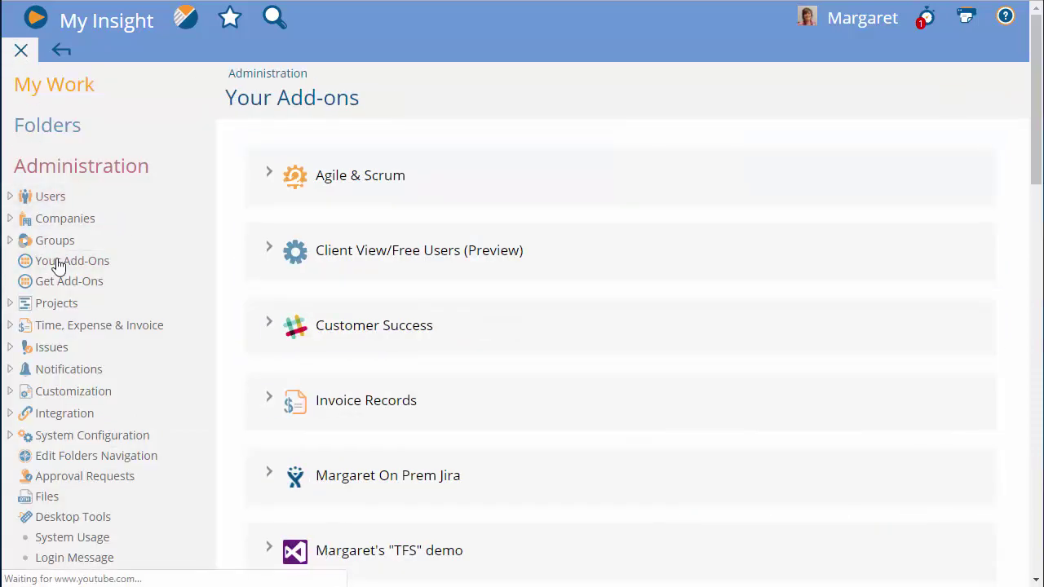
scroll(433, 511, "down", 5)
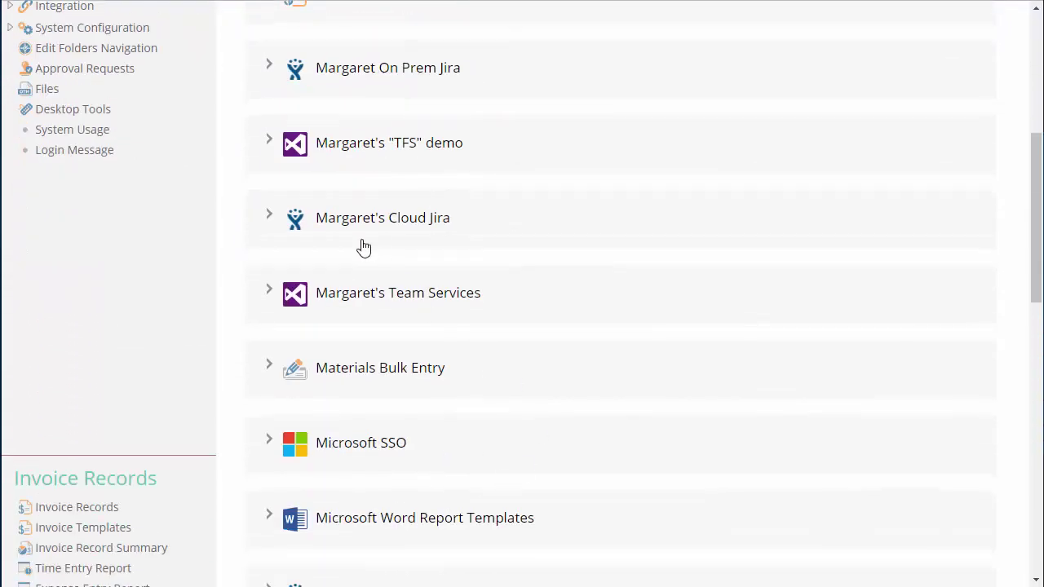
left_click(262, 220)
left_click(780, 378)
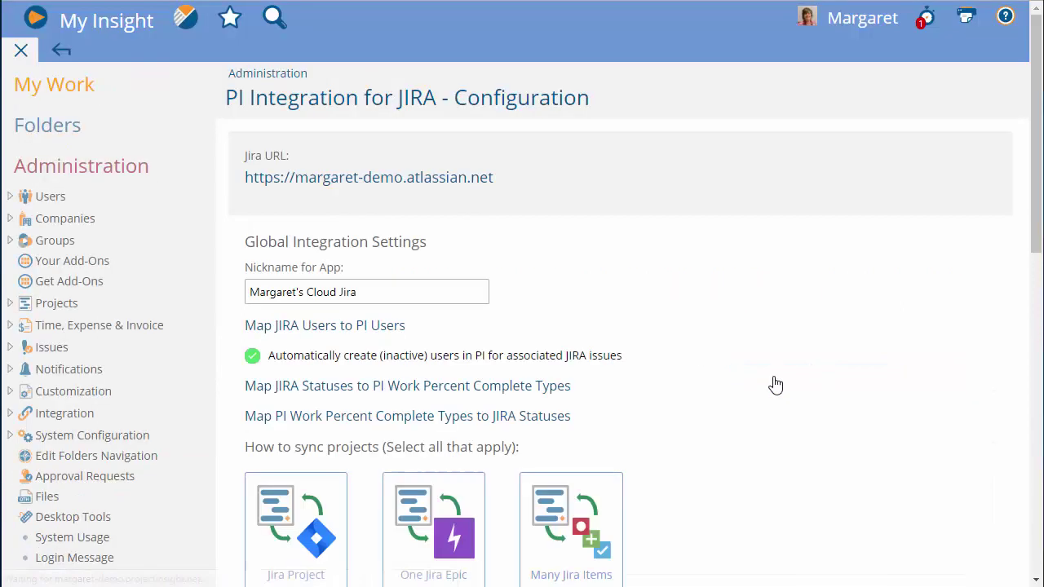
scroll(776, 385, "down", 2)
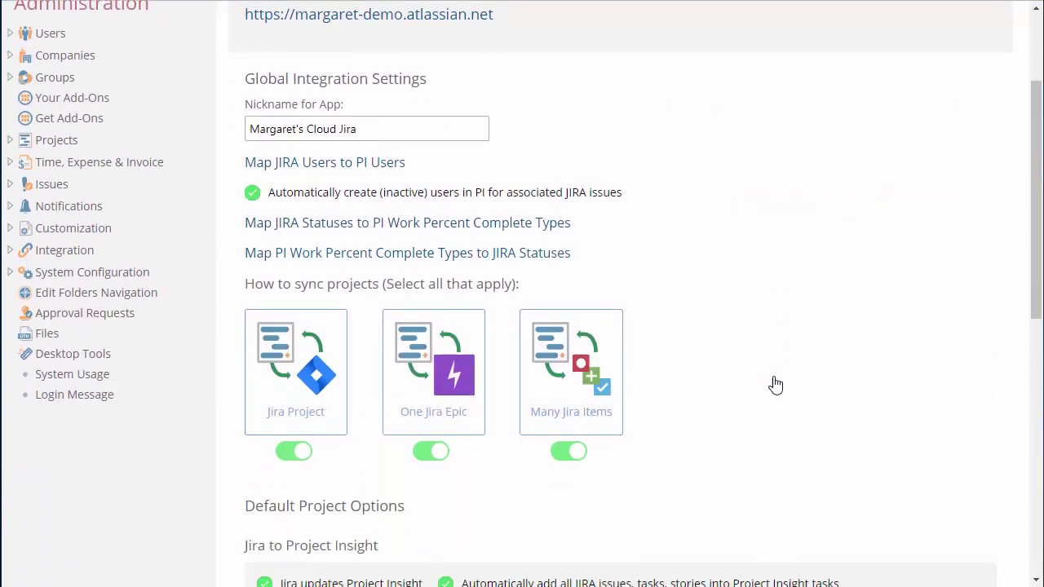
scroll(776, 385, "down", 1)
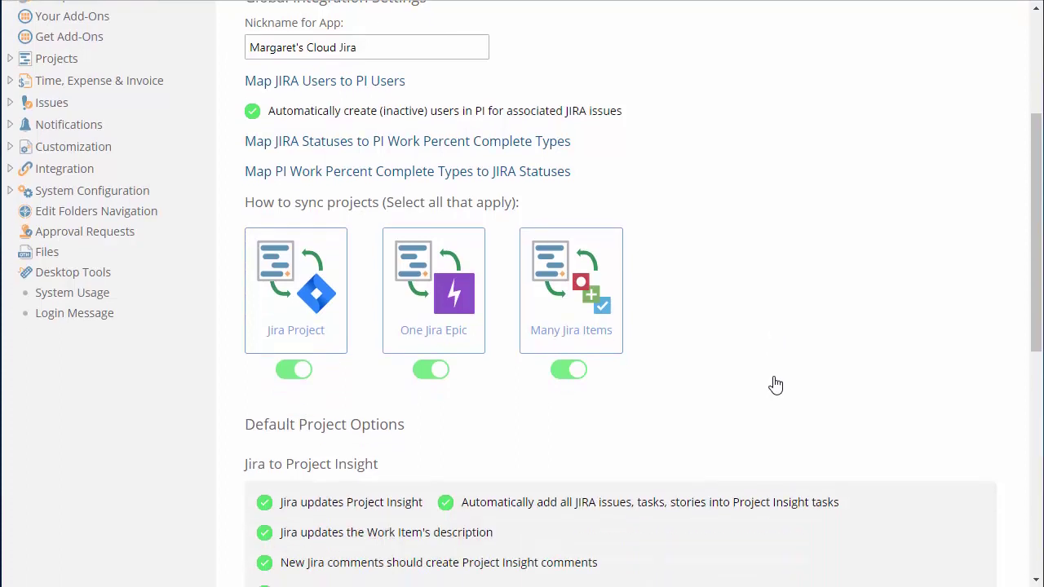